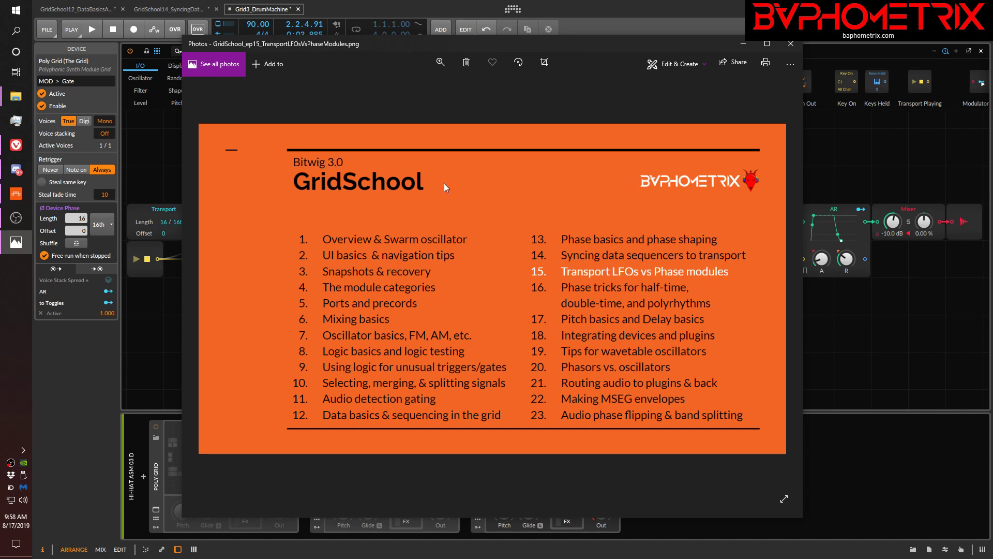
# Step: Browse the GridSchool playlist in Vivaldi, then bring the Bitwig Hi-Hat ASM 03 D grid patch forward
pyautogui.click(16, 144)
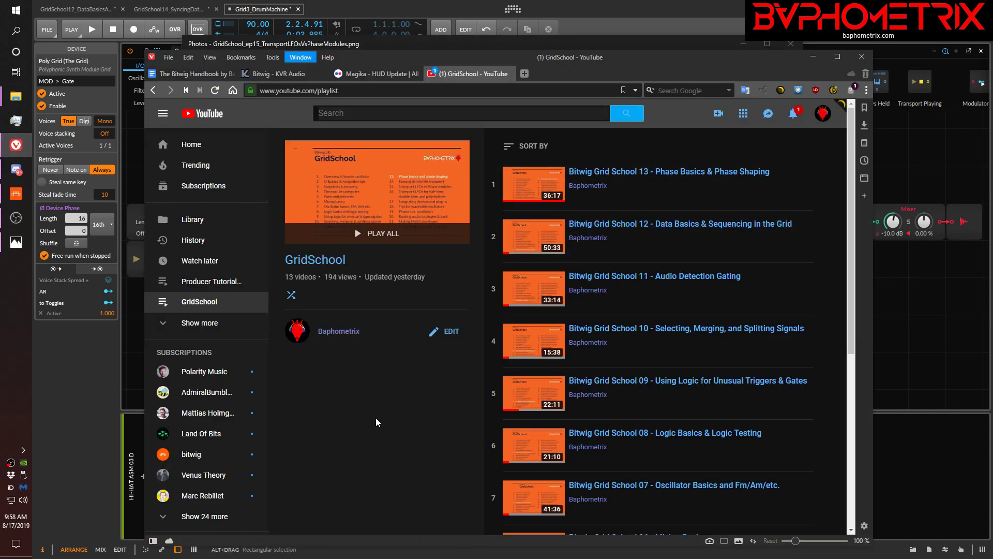
pyautogui.scroll(-5, 640, 342)
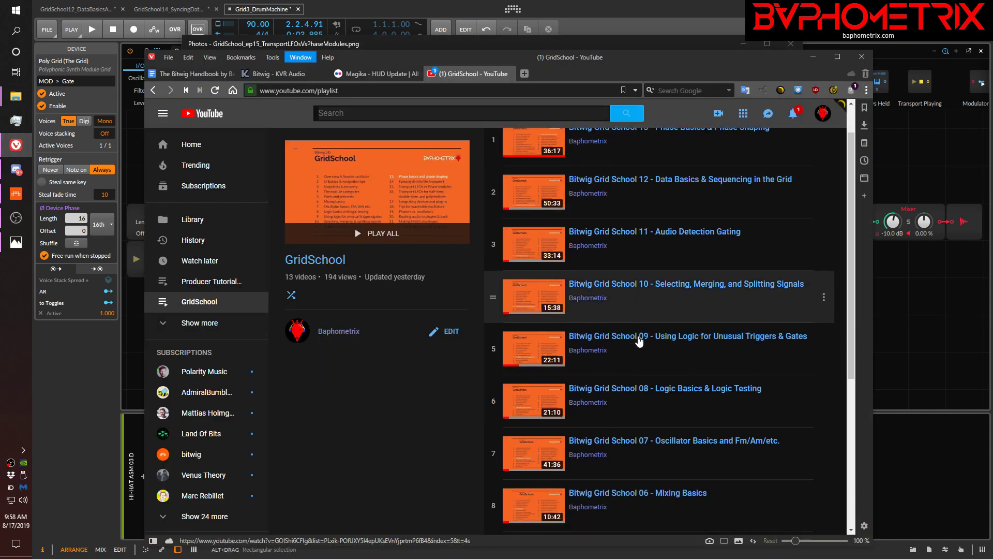
pyautogui.scroll(3, 639, 341)
pyautogui.scroll(-4, 640, 341)
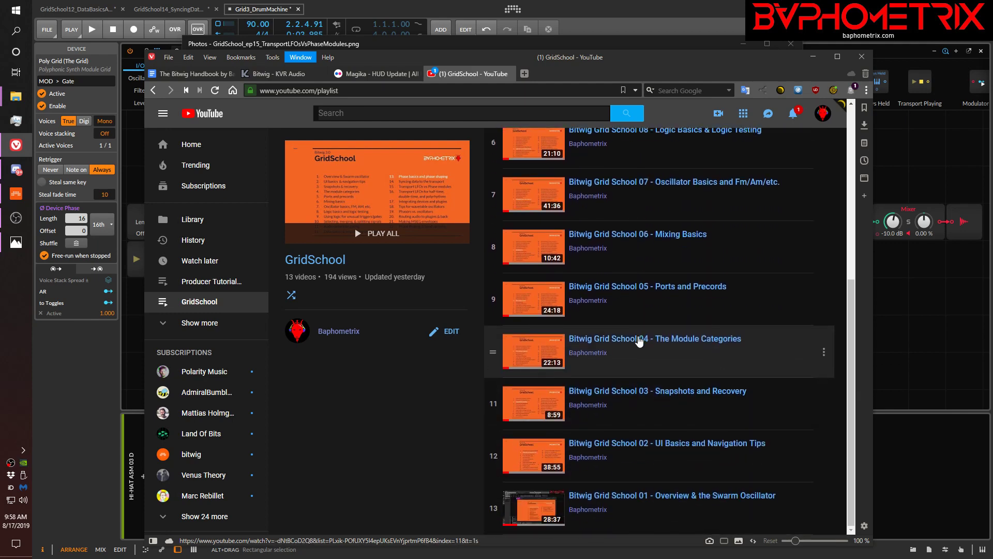
pyautogui.scroll(6, 640, 342)
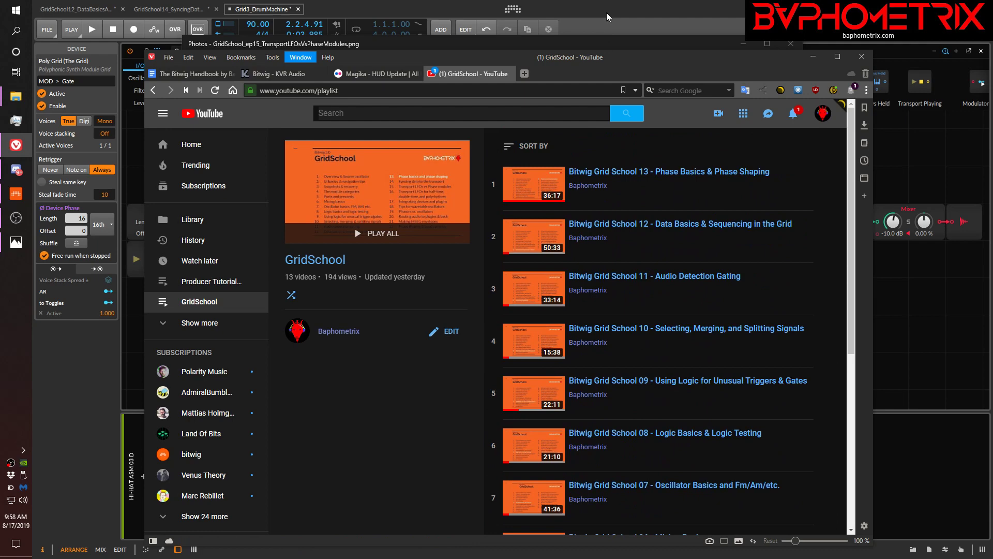
pyautogui.click(609, 17)
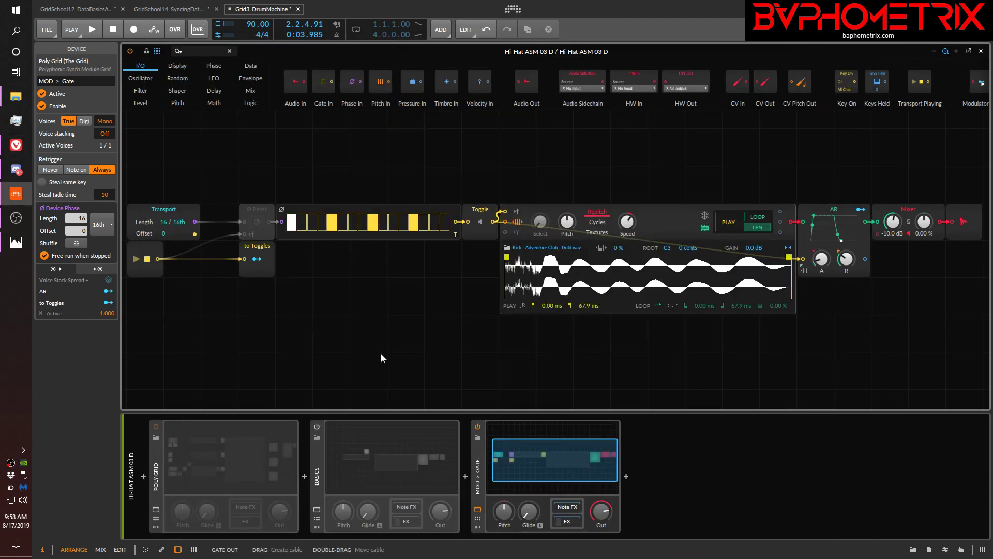
pyautogui.click(179, 9)
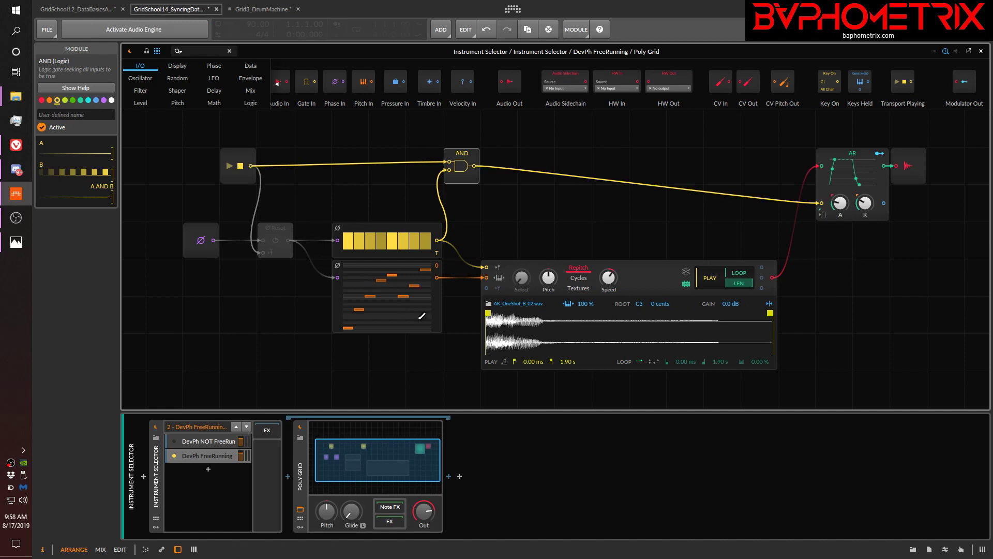
pyautogui.click(302, 466)
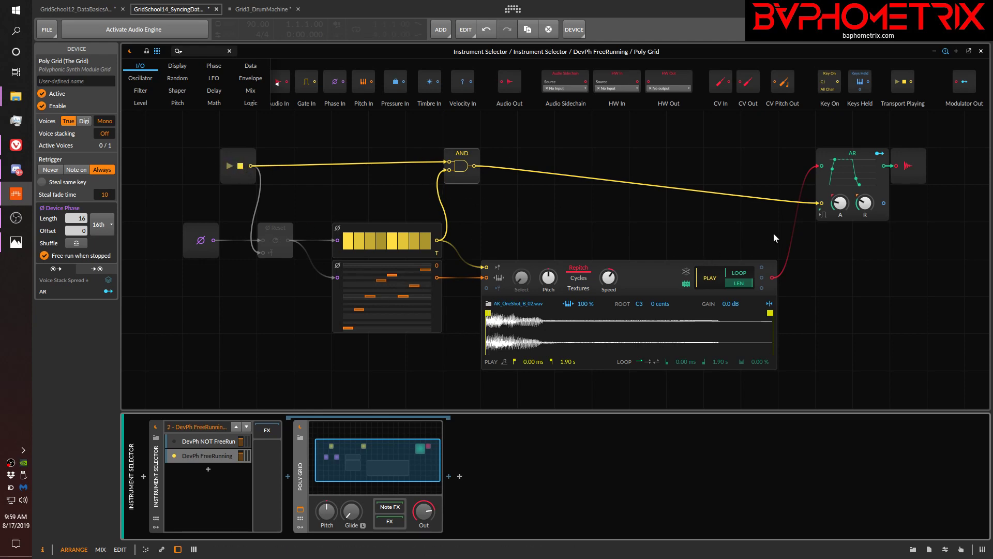
pyautogui.click(262, 6)
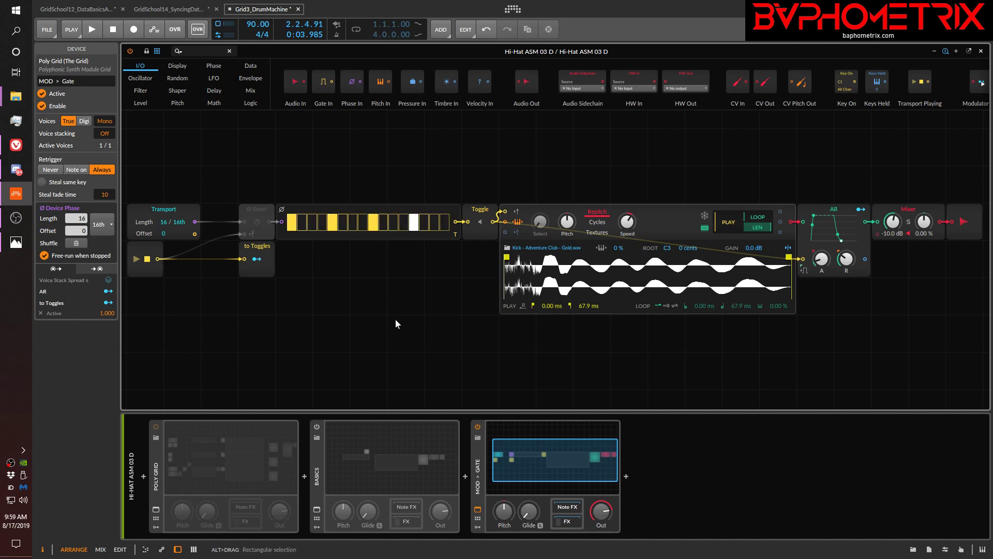
pyautogui.press('space')
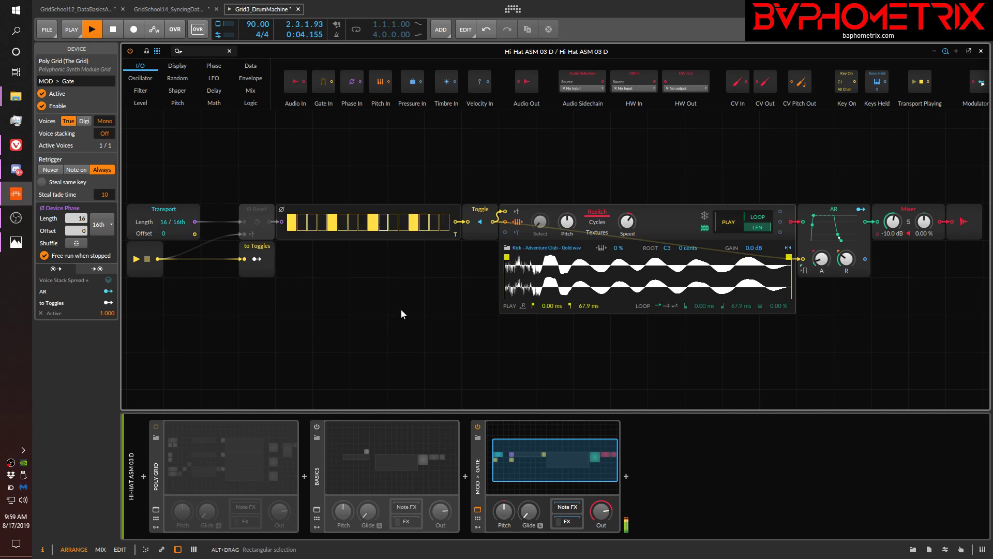
pyautogui.press('space')
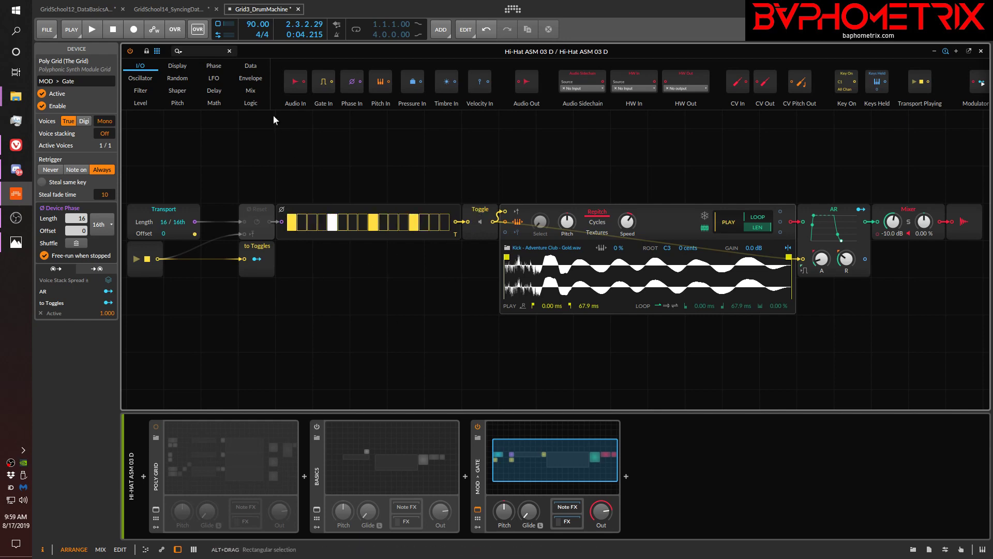
pyautogui.click(174, 10)
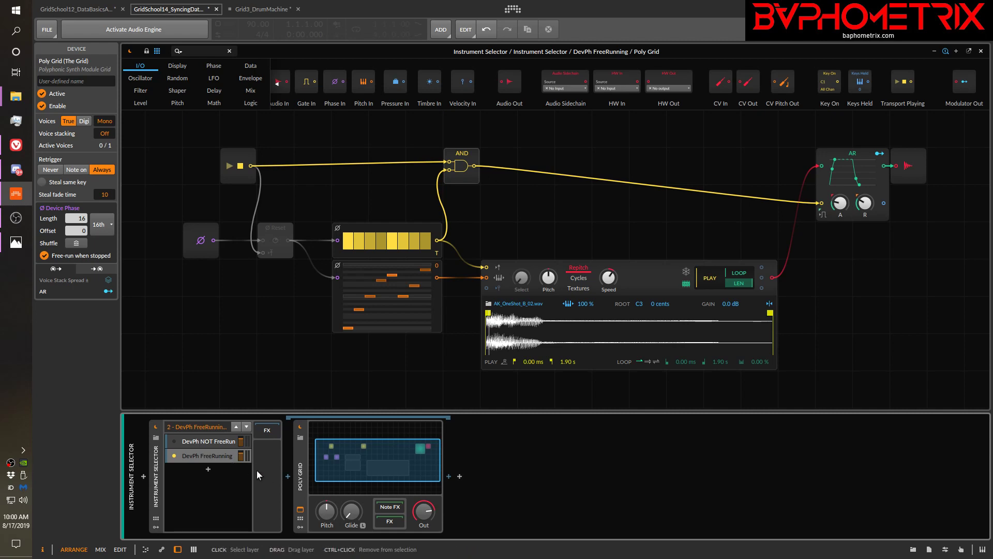
pyautogui.click(272, 9)
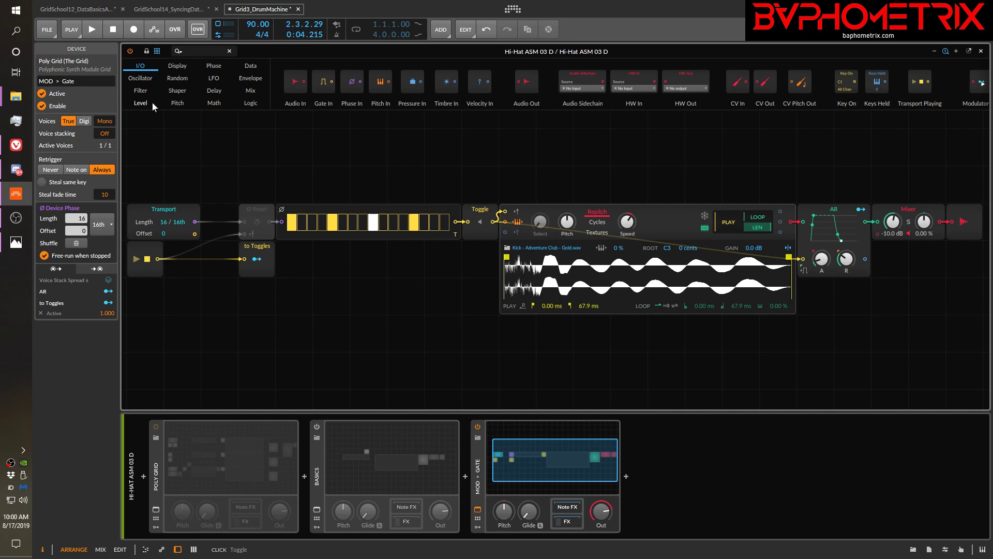
# Step: Drag a Toggle module from the Mix category onto the canvas above the sequencer chain and select it
pyautogui.click(248, 102)
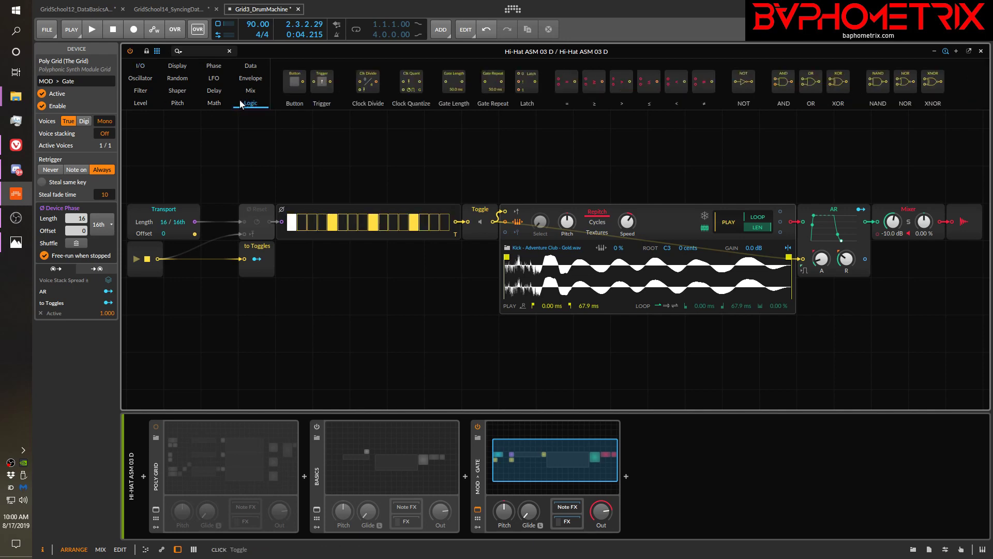
pyautogui.click(248, 93)
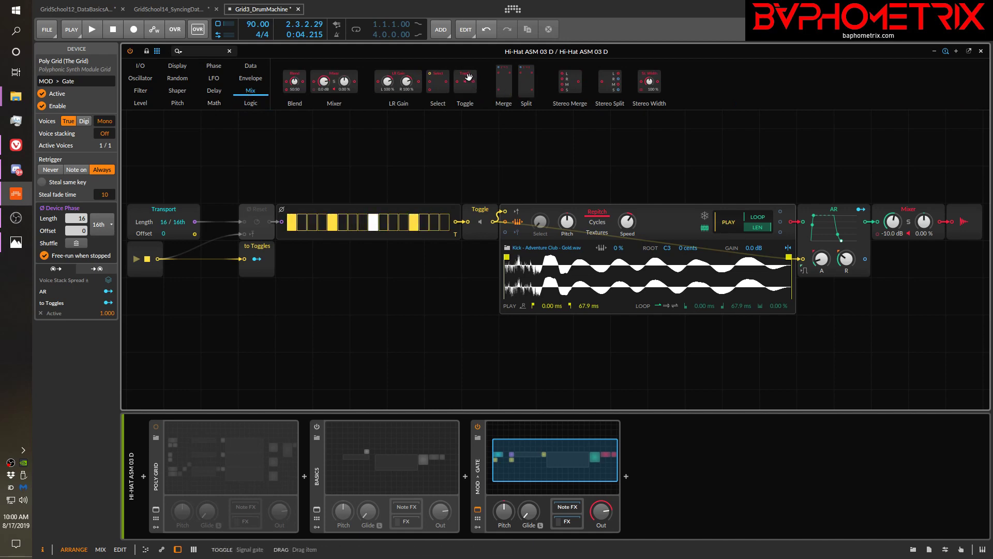
pyautogui.moveTo(466, 83); pyautogui.dragTo(431, 140)
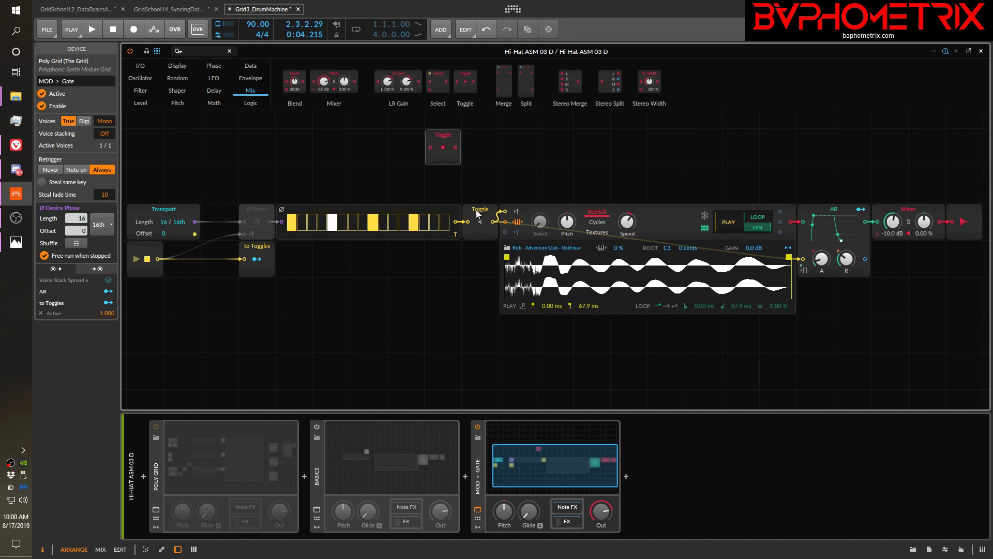
pyautogui.click(448, 159)
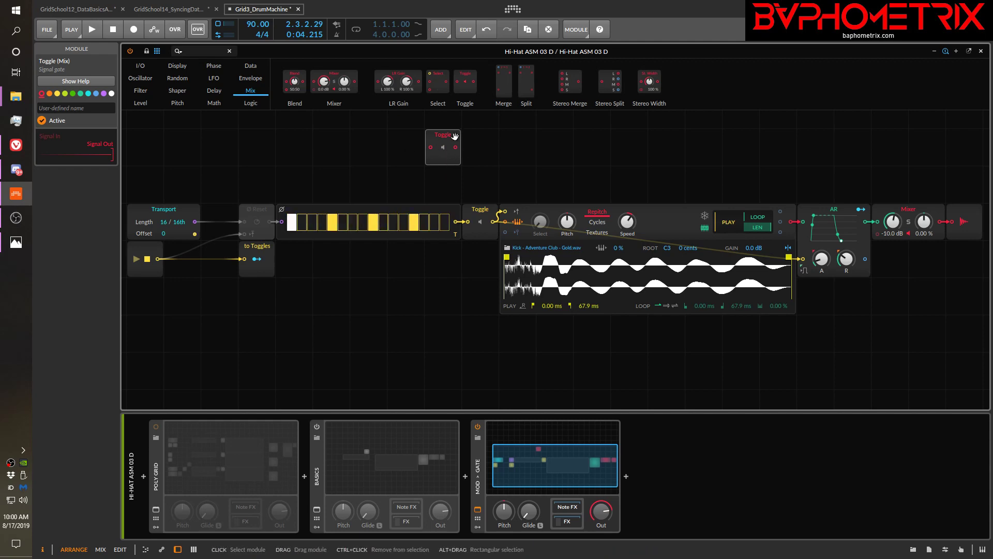
# Step: Delete the floating Toggle module, then inspect the Sampler and chain Toggle, comparing with the other GridSchool project
pyautogui.press('Delete')
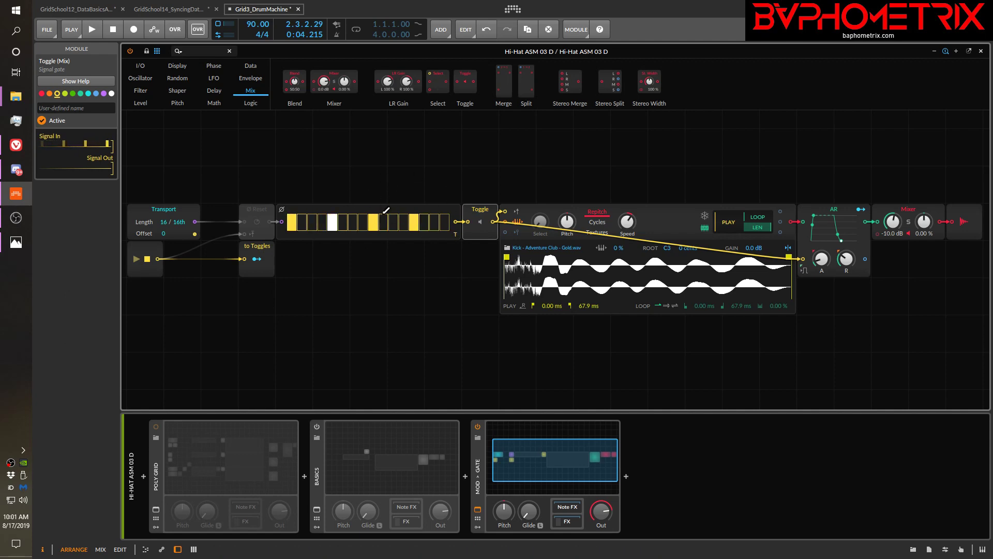
pyautogui.click(542, 214)
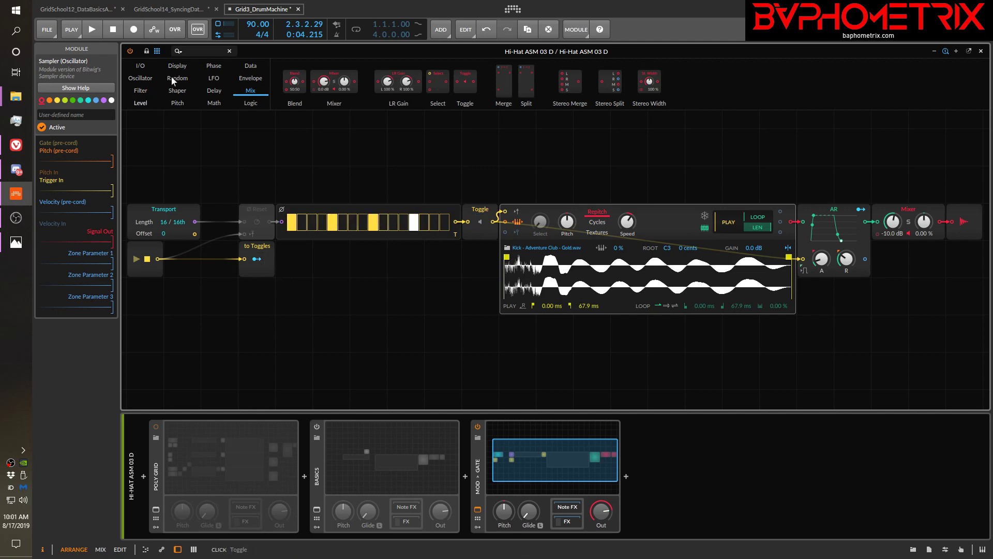
pyautogui.click(176, 10)
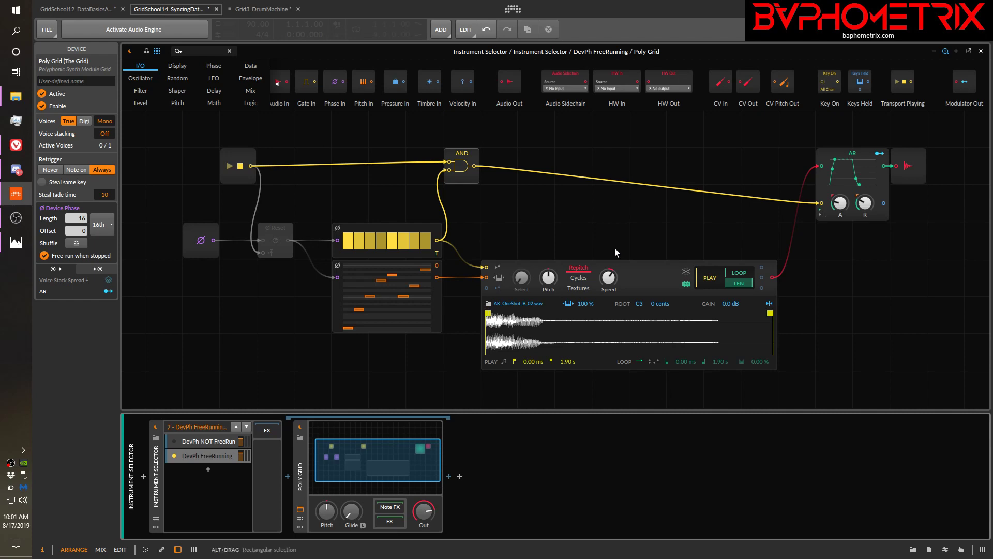
pyautogui.click(269, 9)
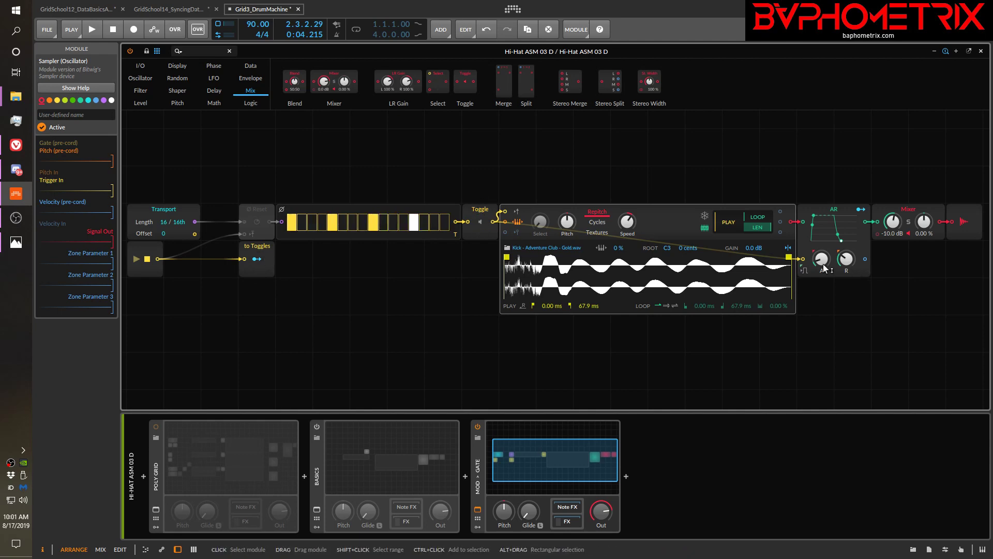
pyautogui.click(486, 235)
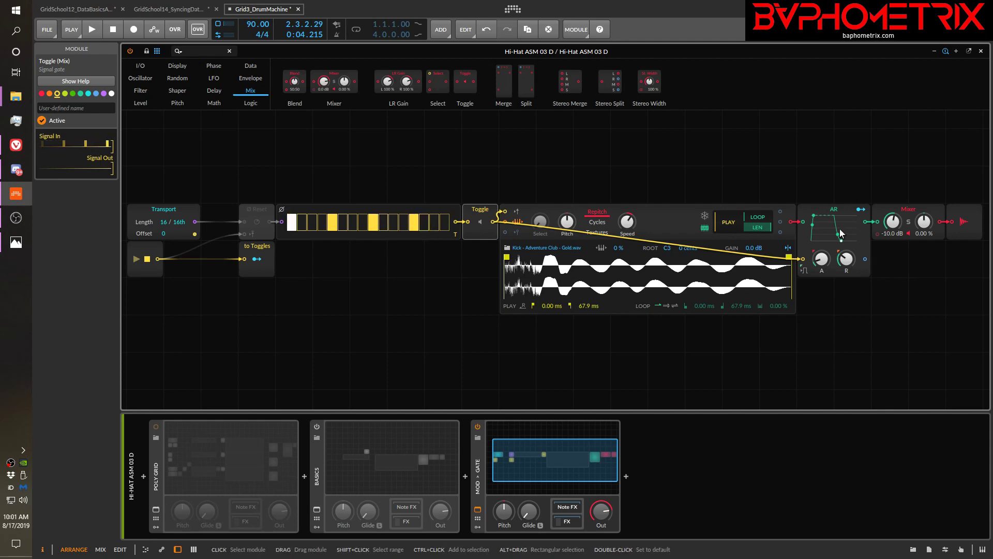
# Step: Audition the kick, then select the Gates sequencer and browse the Data modules
pyautogui.press('space')
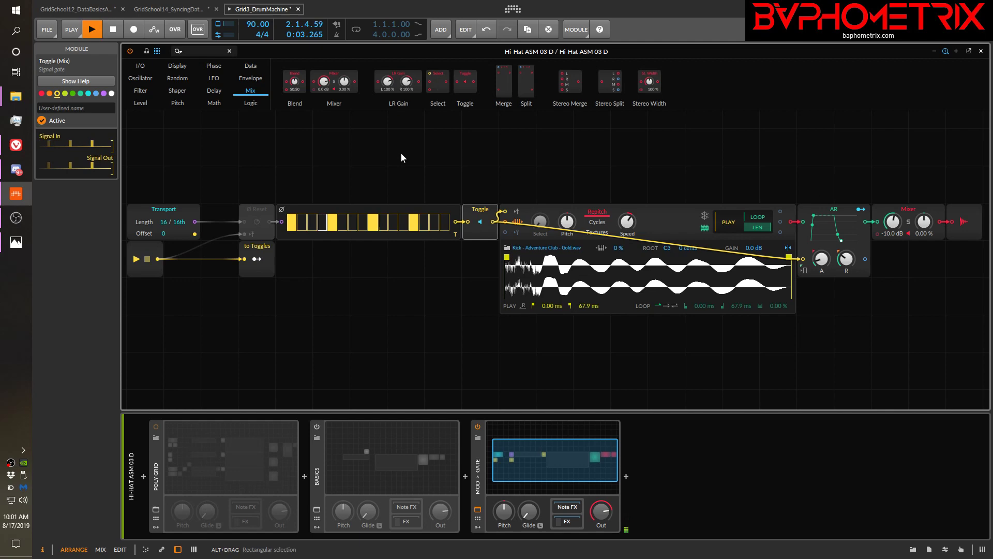
pyautogui.press('space')
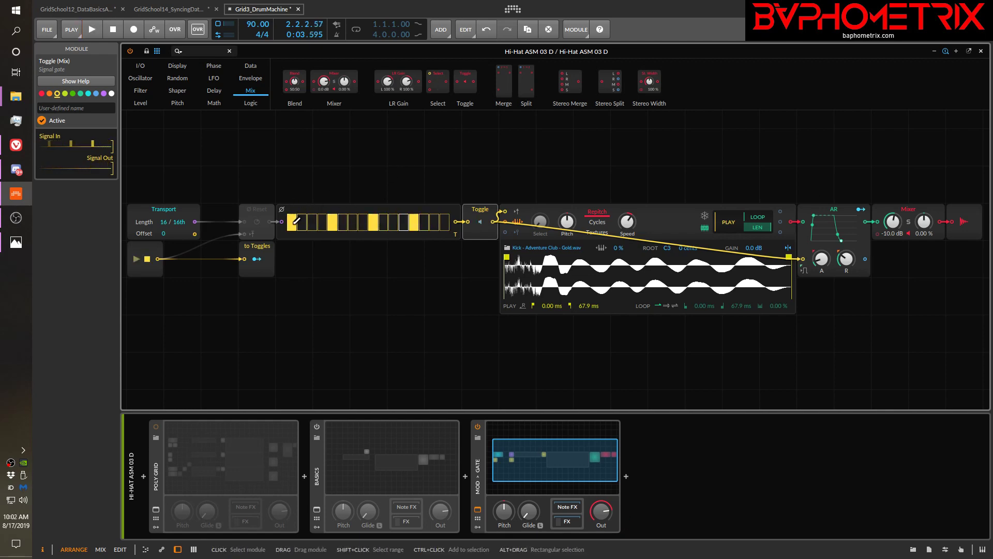
pyautogui.click(433, 211)
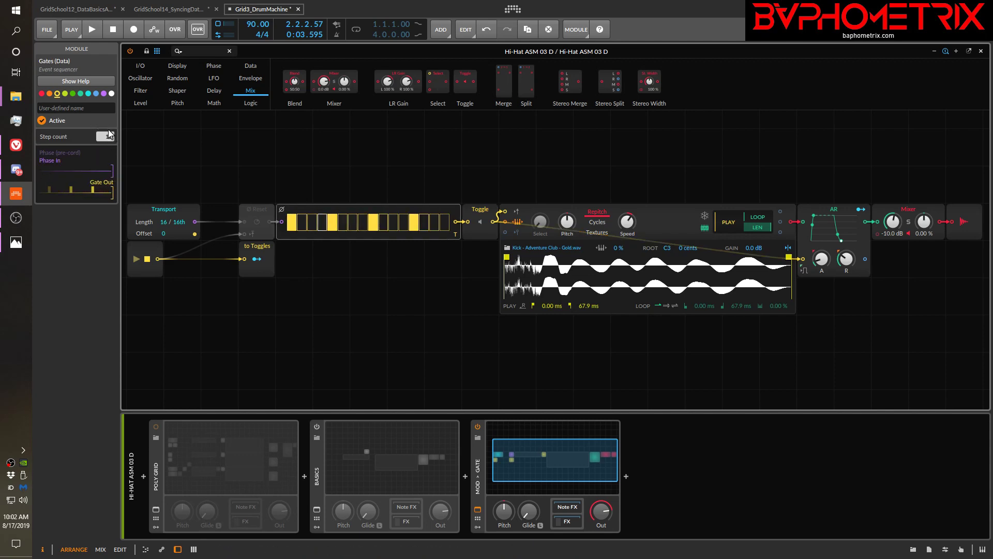
pyautogui.click(257, 68)
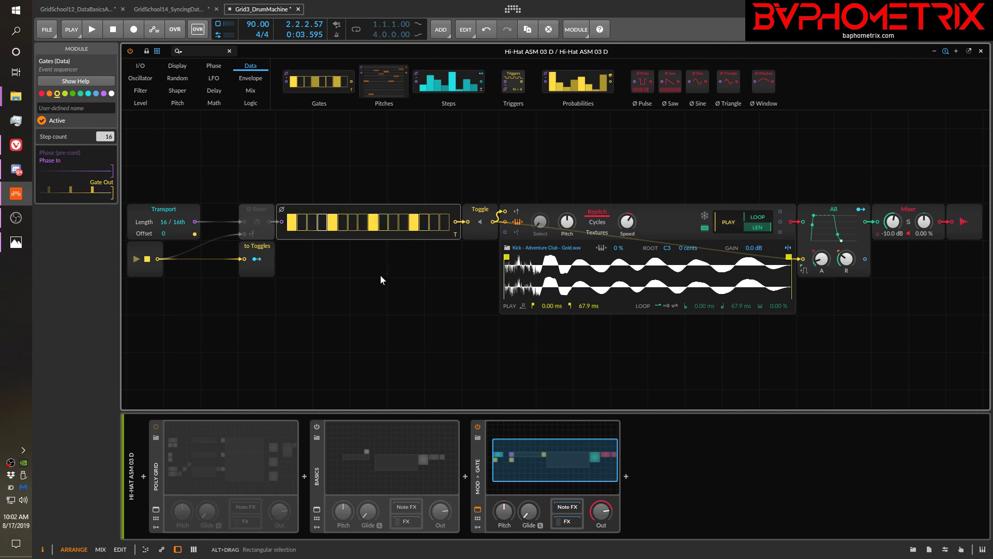
# Step: Audition the pattern again and show the I/O module list
pyautogui.press('space')
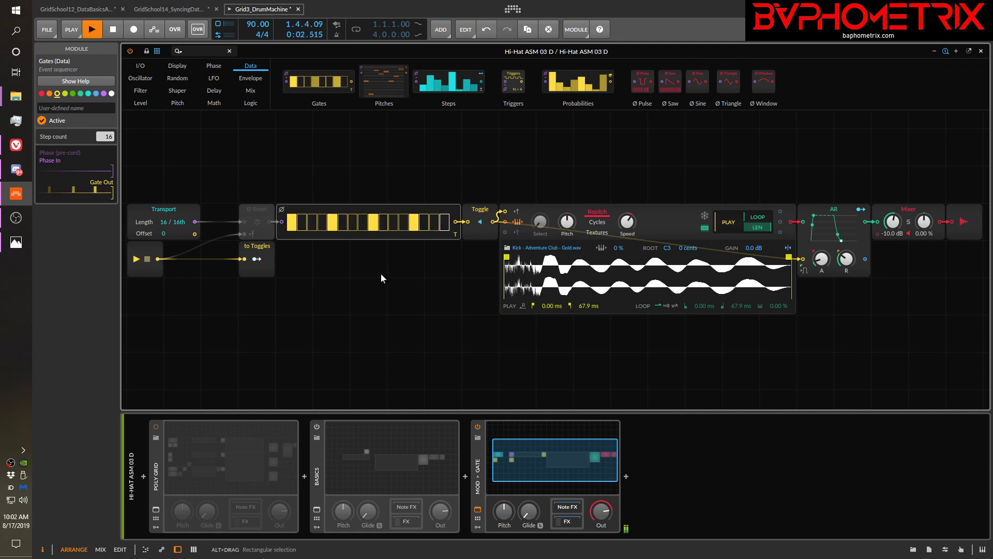
pyautogui.press('space')
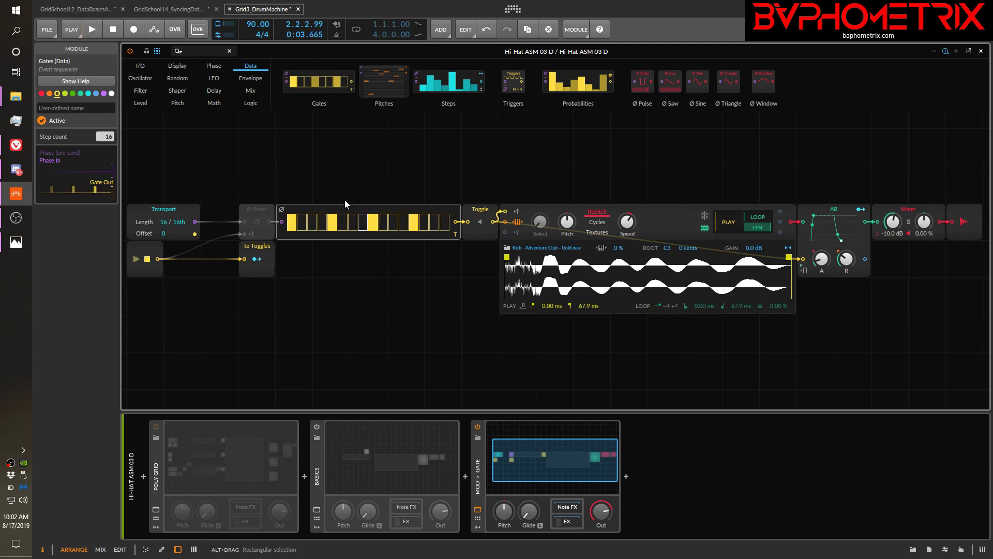
pyautogui.click(139, 63)
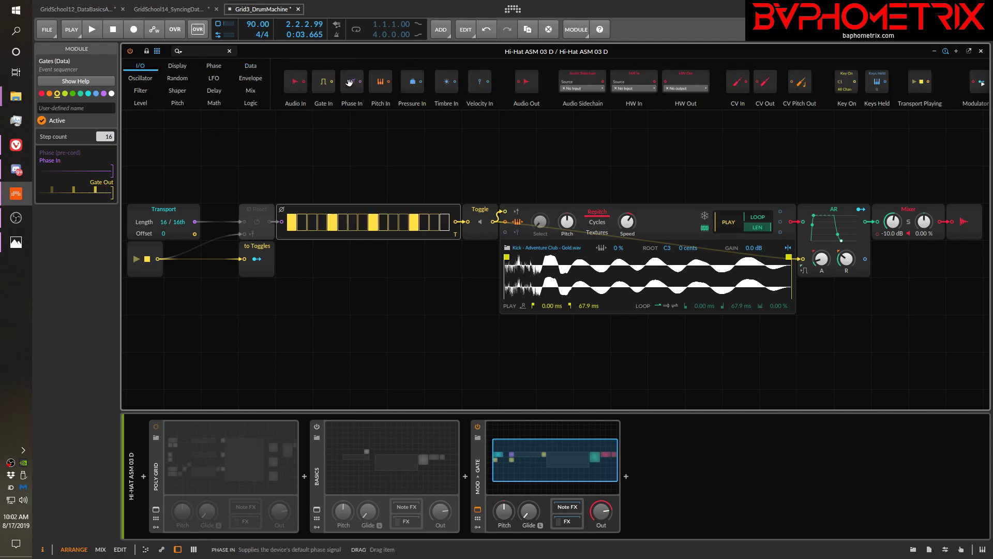
# Step: Place a Phase In module above the Transport module, then adjust the Transport's Offset value
pyautogui.moveTo(345, 83); pyautogui.dragTo(253, 148)
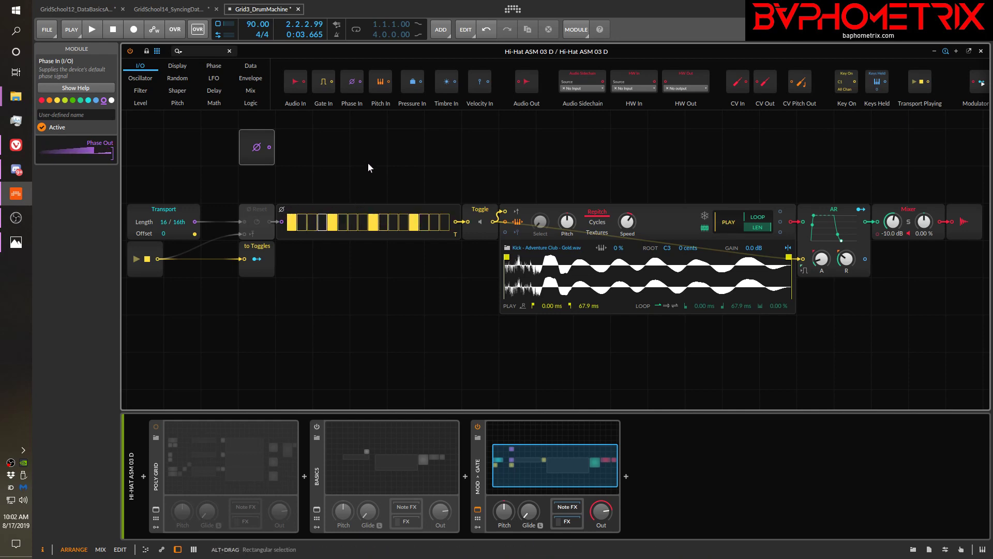
pyautogui.click(269, 136)
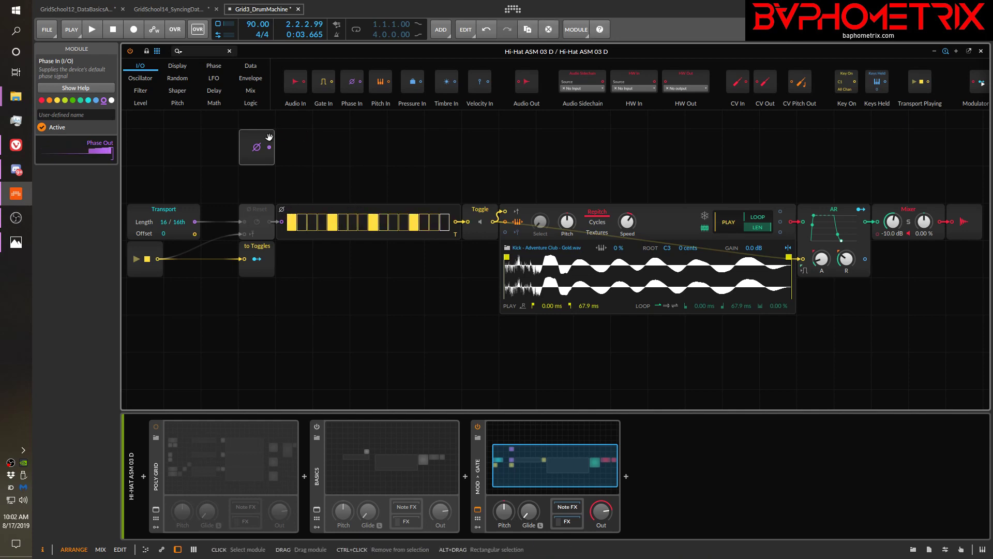
pyautogui.click(136, 207)
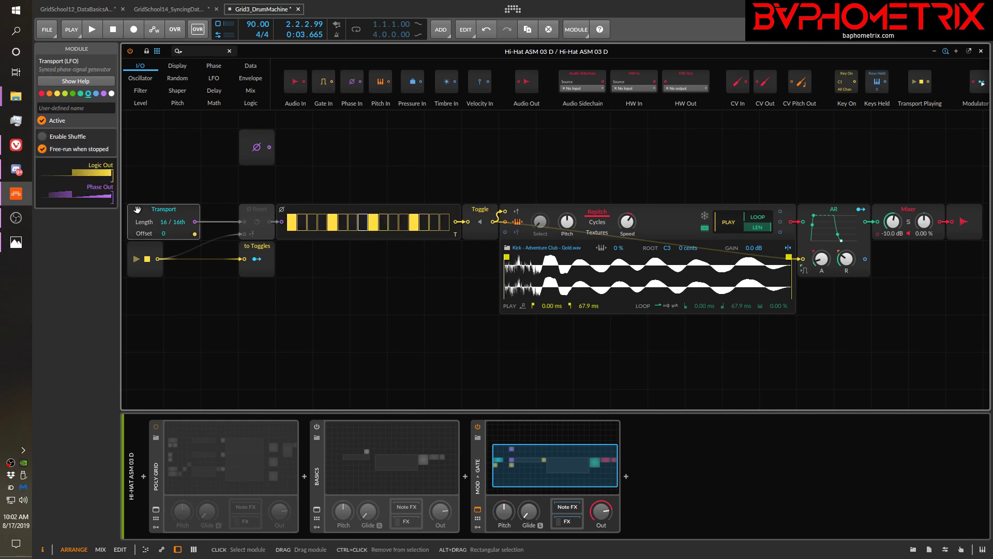
pyautogui.click(214, 78)
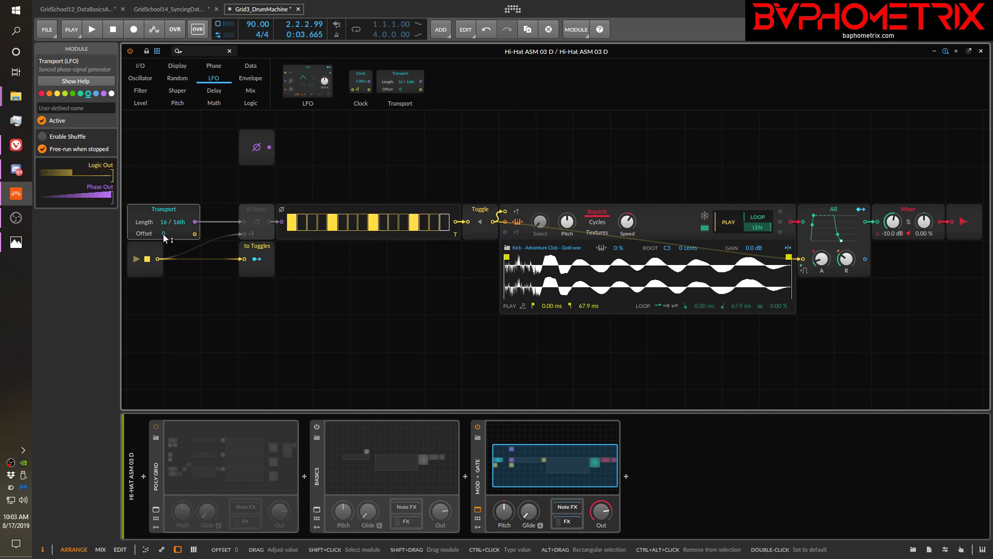
pyautogui.moveTo(163, 233); pyautogui.dragTo(163, 234)
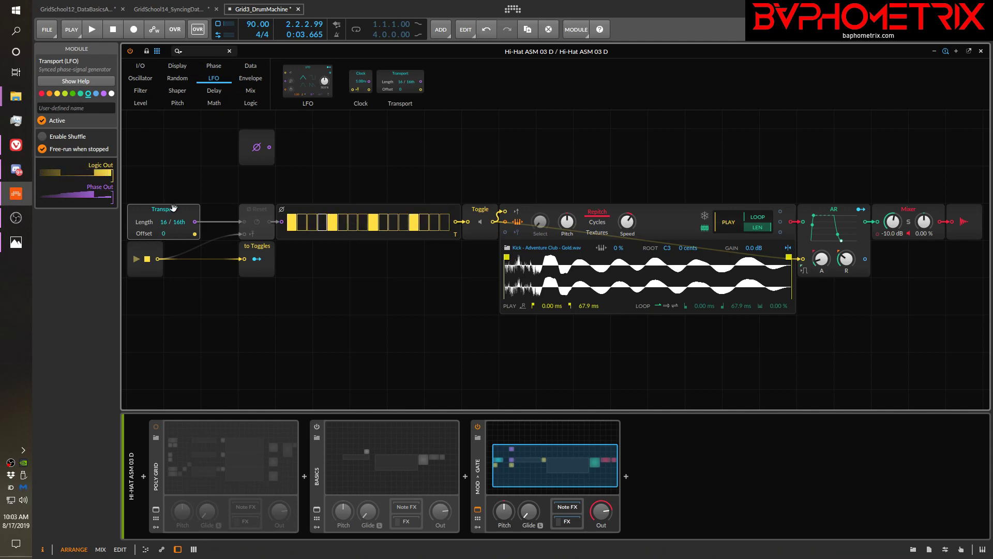
# Step: Nudge the Phase In module slightly left and deselect it to show the Poly Grid settings
pyautogui.click(257, 133)
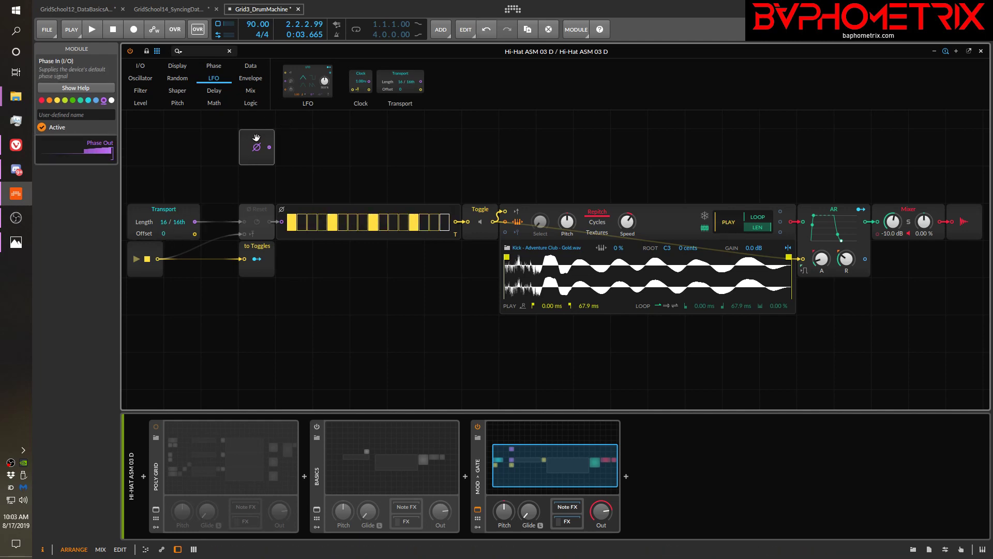
pyautogui.click(476, 458)
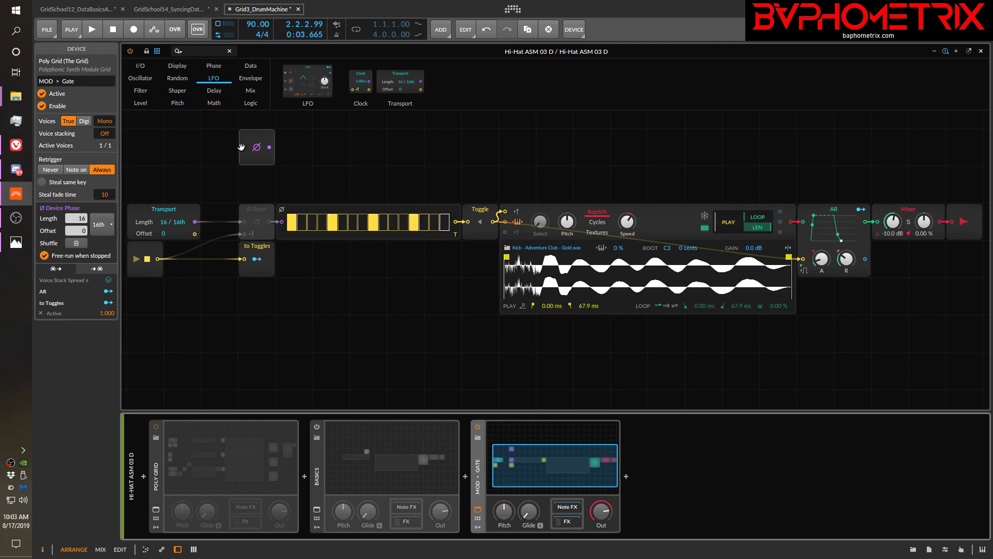
pyautogui.moveTo(276, 132); pyautogui.dragTo(238, 131)
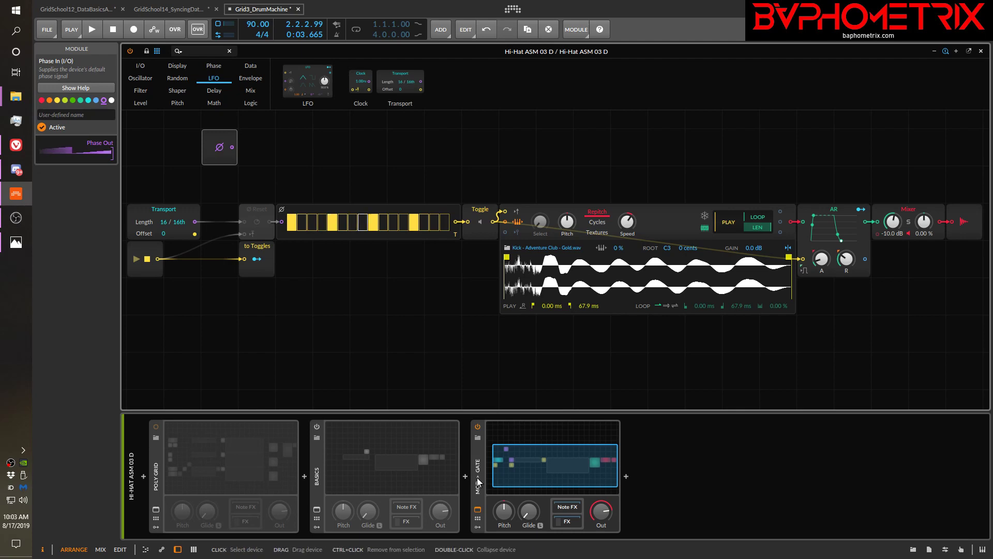
pyautogui.click(203, 337)
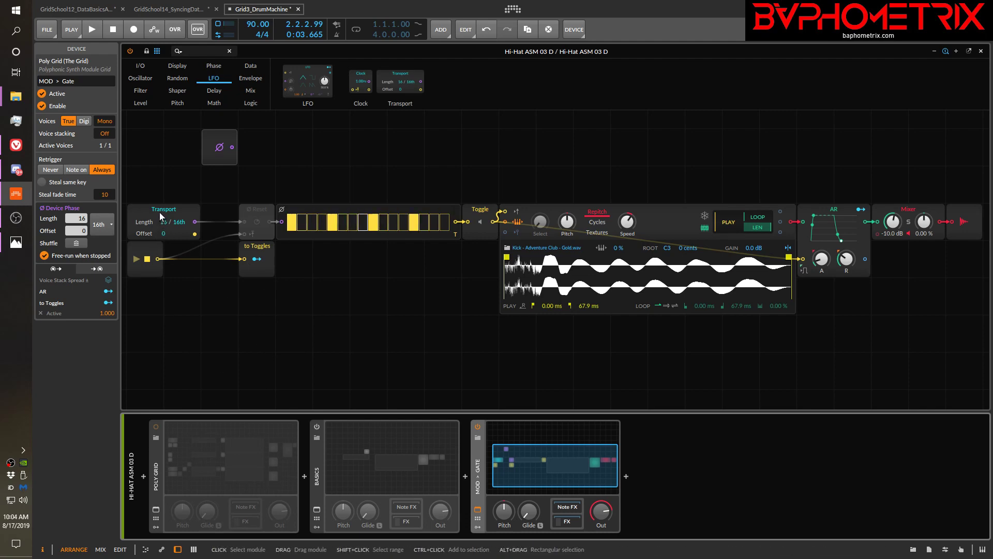
pyautogui.press('Escape')
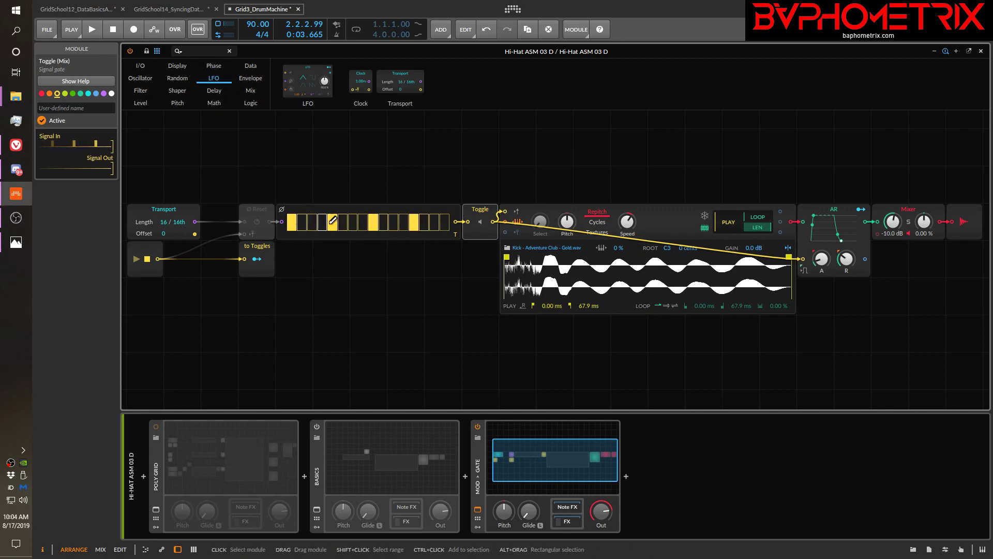
pyautogui.click(184, 210)
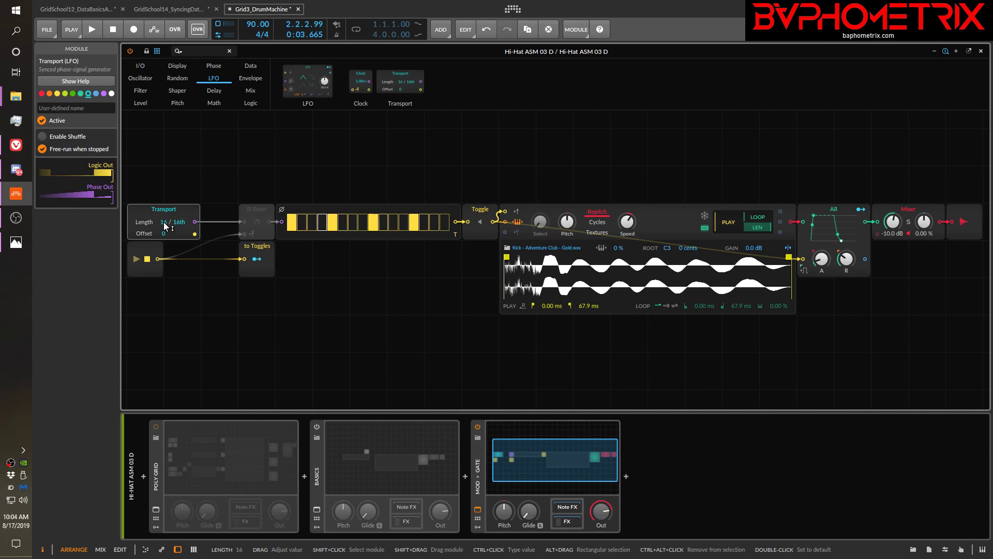
pyautogui.moveTo(163, 222); pyautogui.dragTo(163, 247)
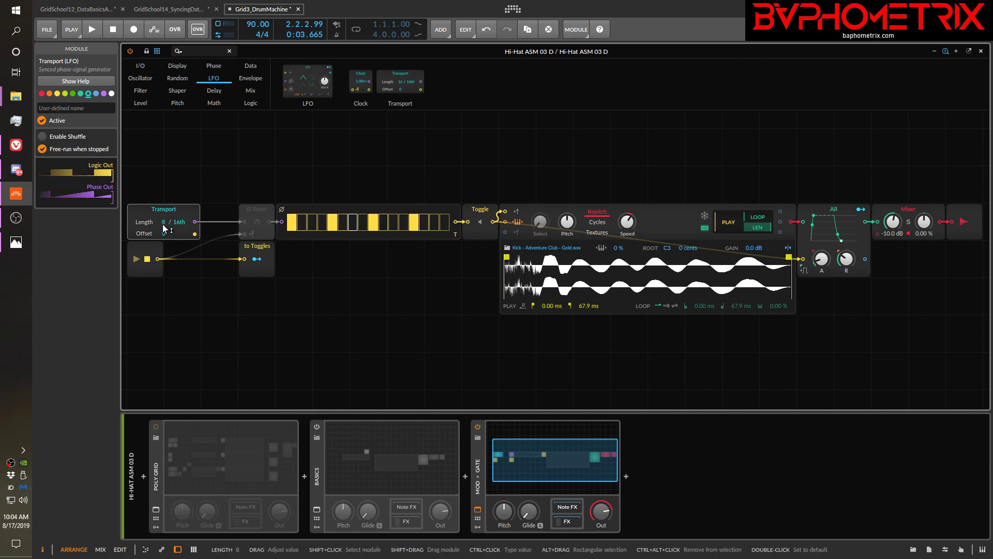
pyautogui.moveTo(166, 222); pyautogui.dragTo(166, 232)
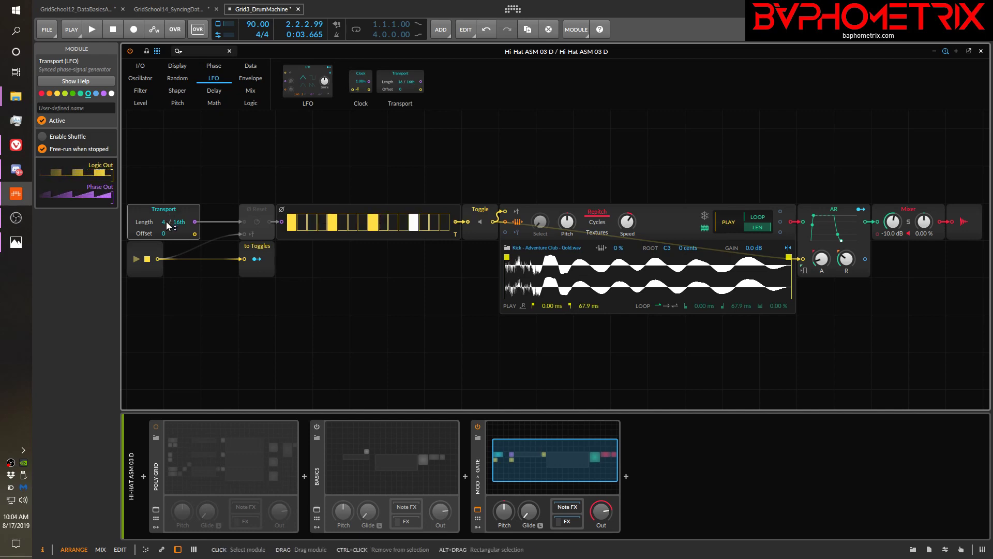
pyautogui.moveTo(166, 221); pyautogui.dragTo(166, 150)
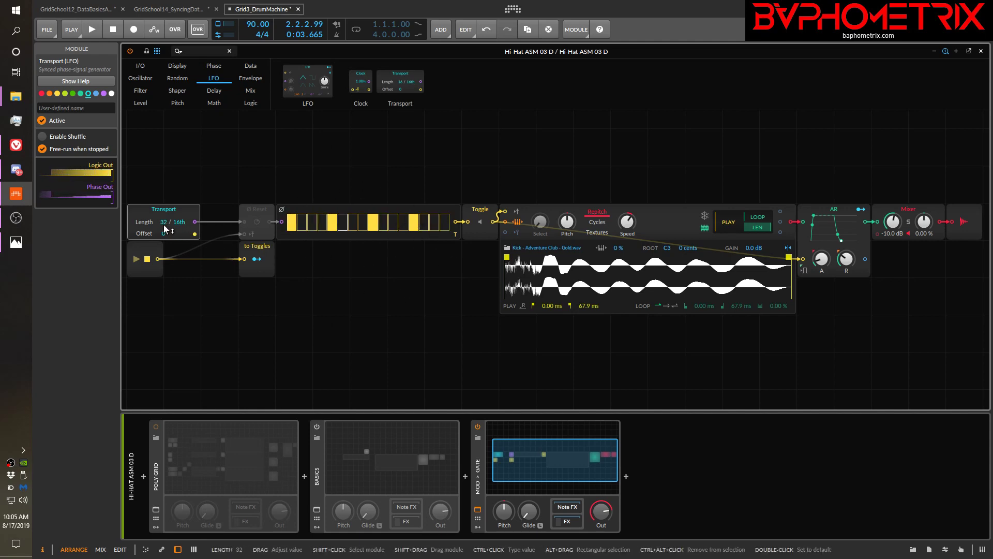
pyautogui.moveTo(164, 223)
pyautogui.mouseDown()
pyautogui.moveTo(164, 212)
pyautogui.moveTo(164, 222)
pyautogui.mouseUp()
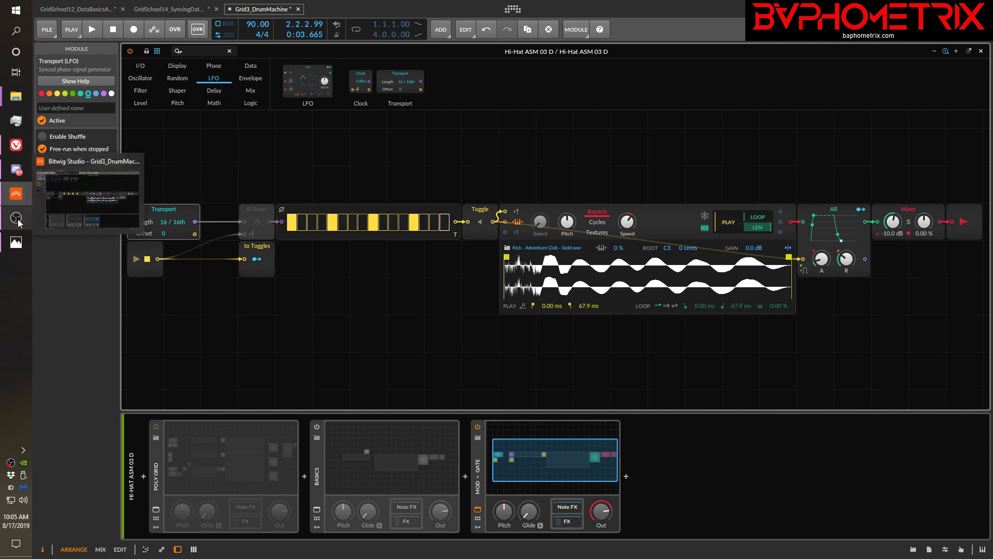
# Step: Bring up the GridSchool episode slide in Photos, then close it to return to Bitwig
pyautogui.click(17, 243)
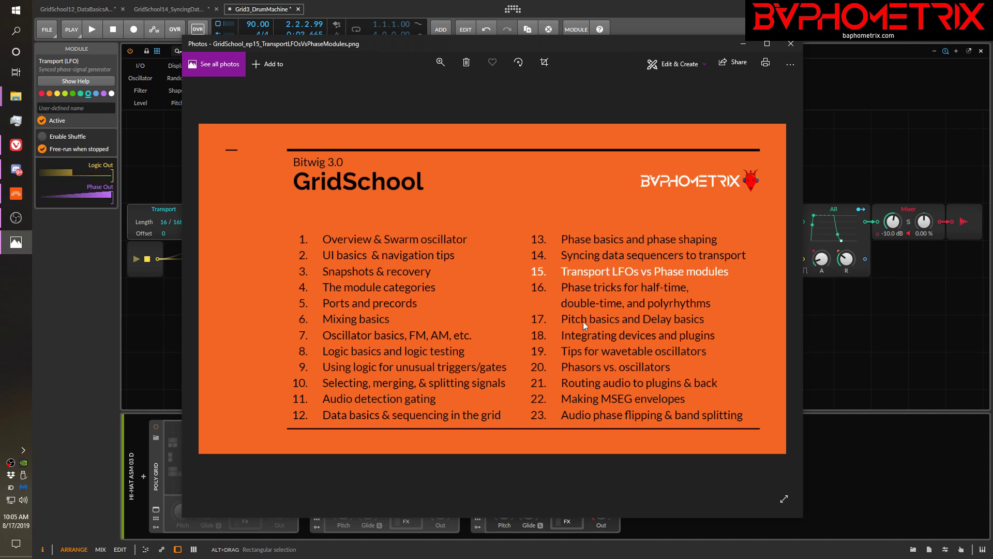
pyautogui.click(719, 7)
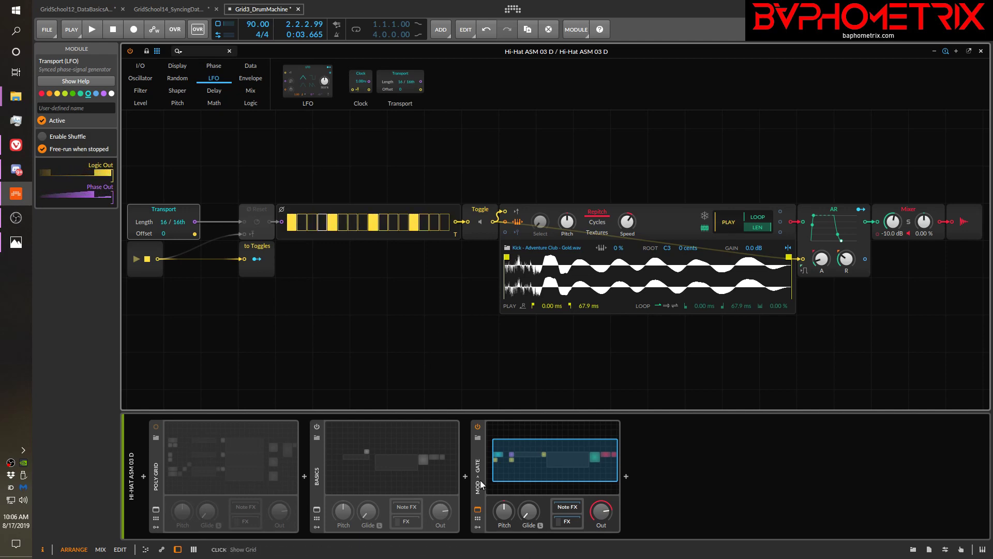
# Step: Raise the Transport LFO offset to +2 in the reopened Hi-Hat ASM 03 D patch
pyautogui.click(478, 509)
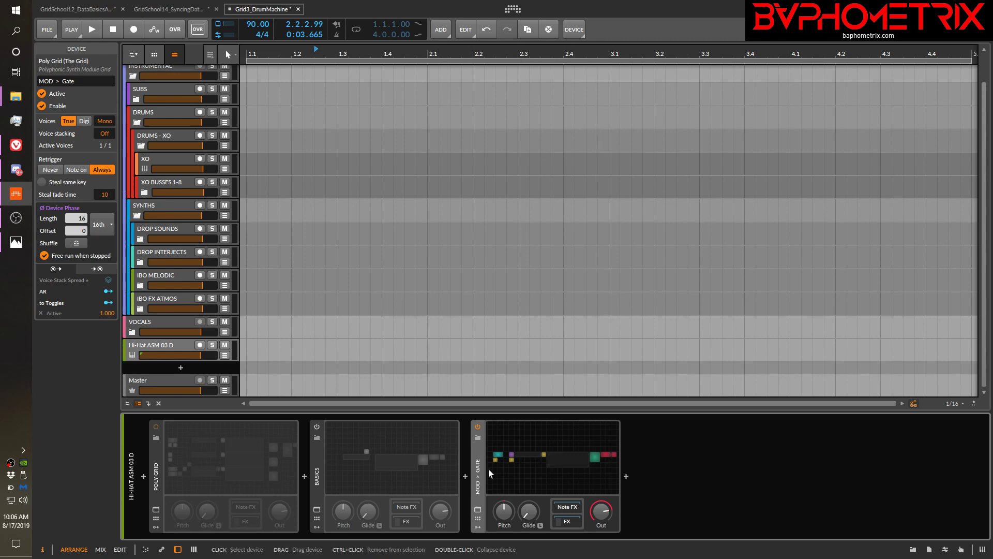
pyautogui.click(502, 473)
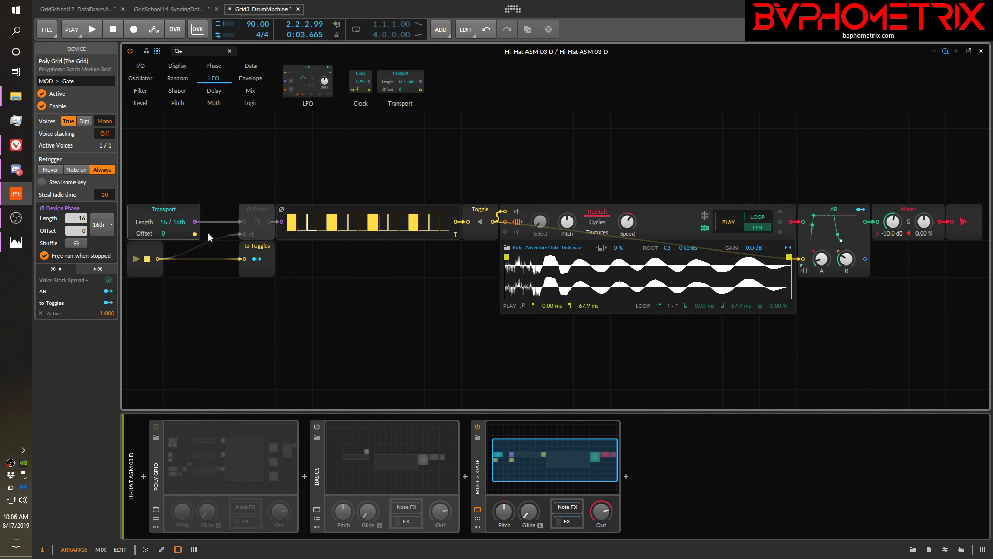
pyautogui.moveTo(163, 233); pyautogui.dragTo(163, 225)
# Step: Reset the playback start to bar 1.1 in the arranger and reopen the Grid editor
pyautogui.click(477, 510)
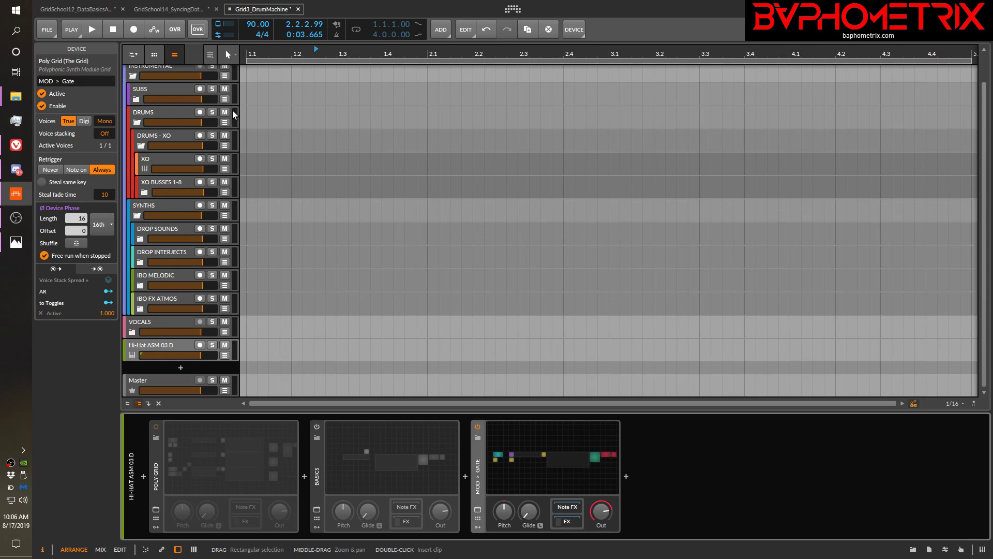
pyautogui.click(249, 49)
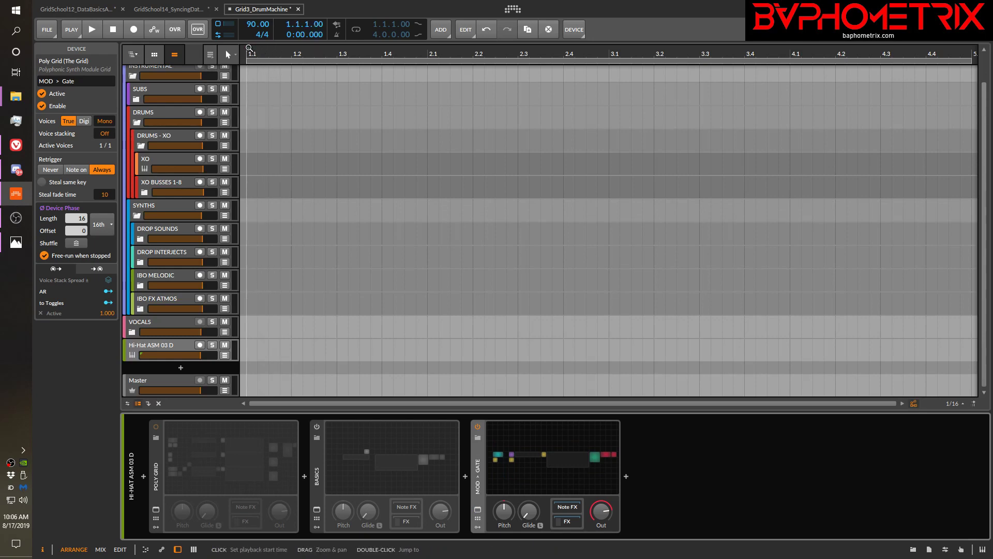
pyautogui.click(477, 514)
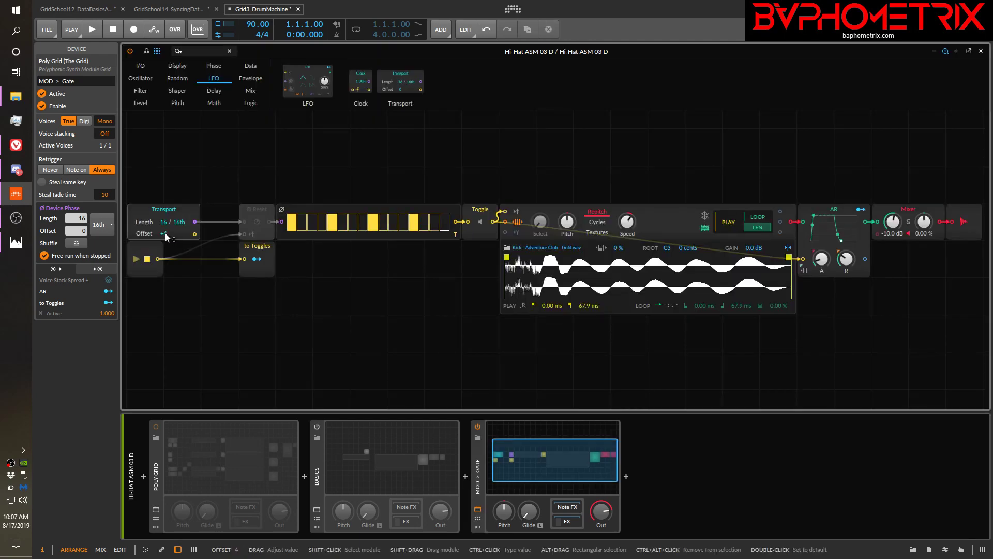
# Step: Drag the Transport Offset down to -3 and -4, return it to 0, and select Transport
pyautogui.moveTo(166, 232); pyautogui.dragTo(165, 243)
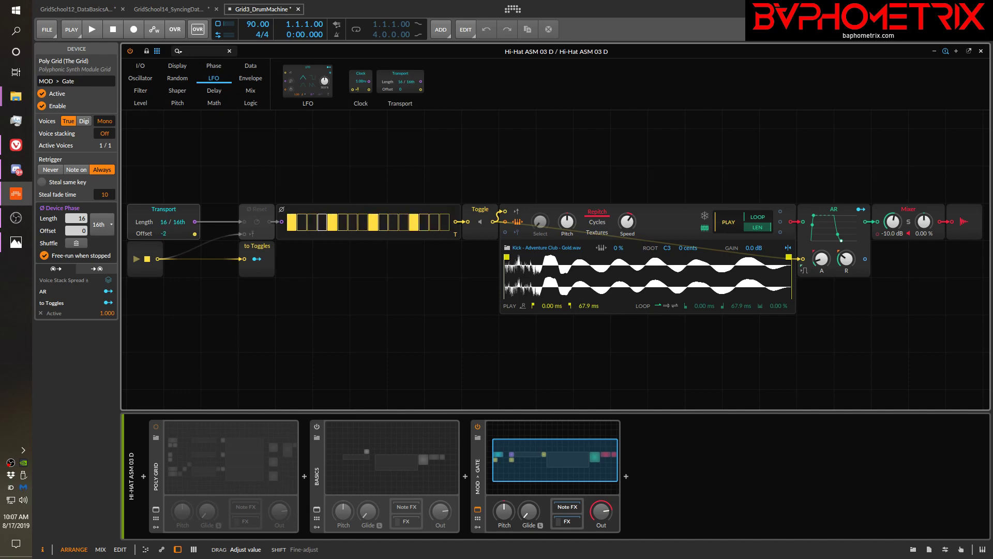
pyautogui.moveTo(164, 233); pyautogui.dragTo(164, 236)
pyautogui.moveTo(165, 233); pyautogui.dragTo(165, 232)
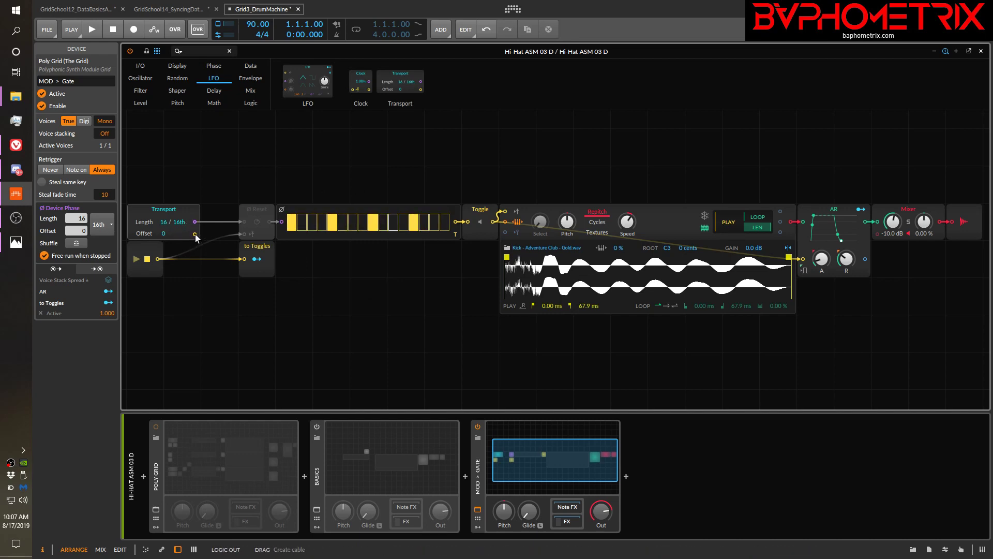
pyautogui.click(163, 217)
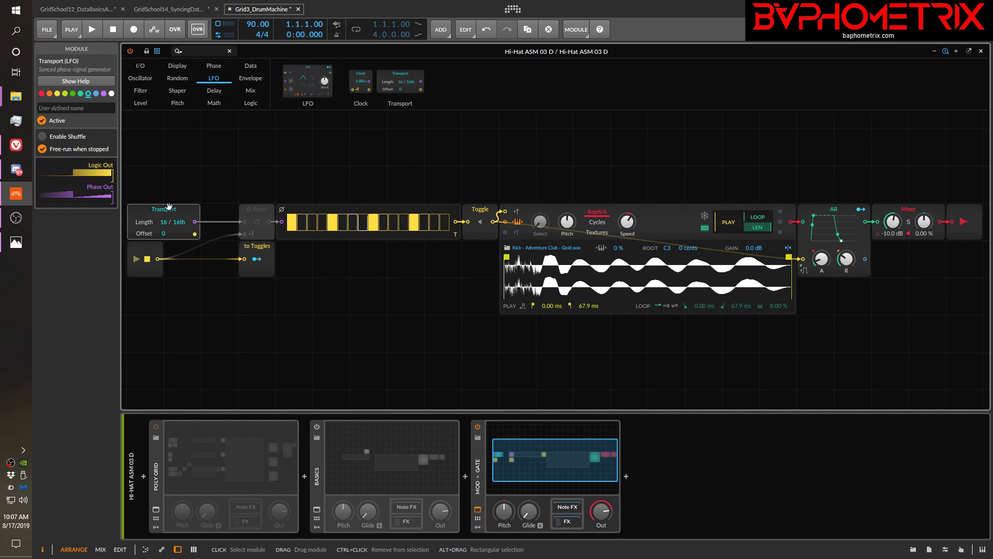
# Step: Select the bypassed Phase Reset module, activate it with Alt+A, and start playback
pyautogui.click(147, 259)
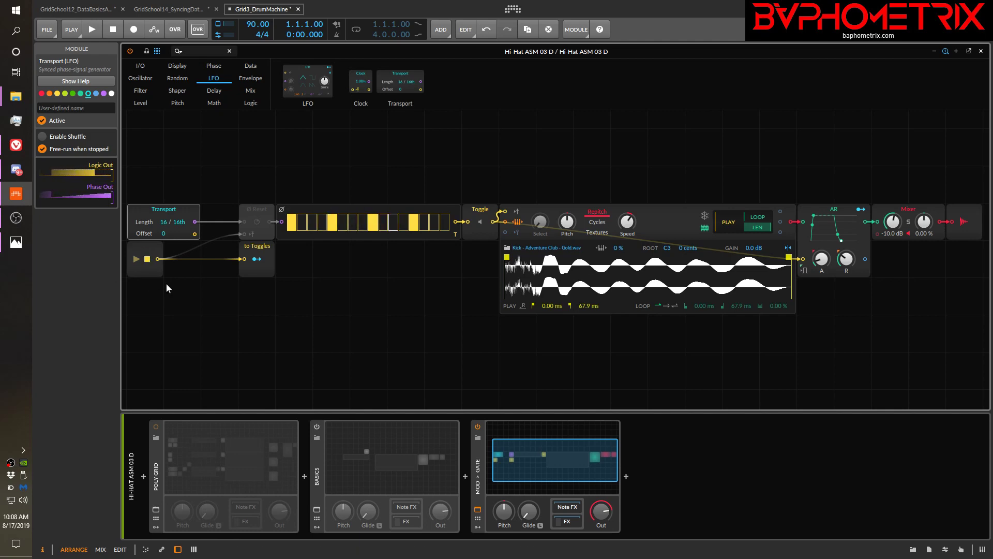
pyautogui.click(257, 214)
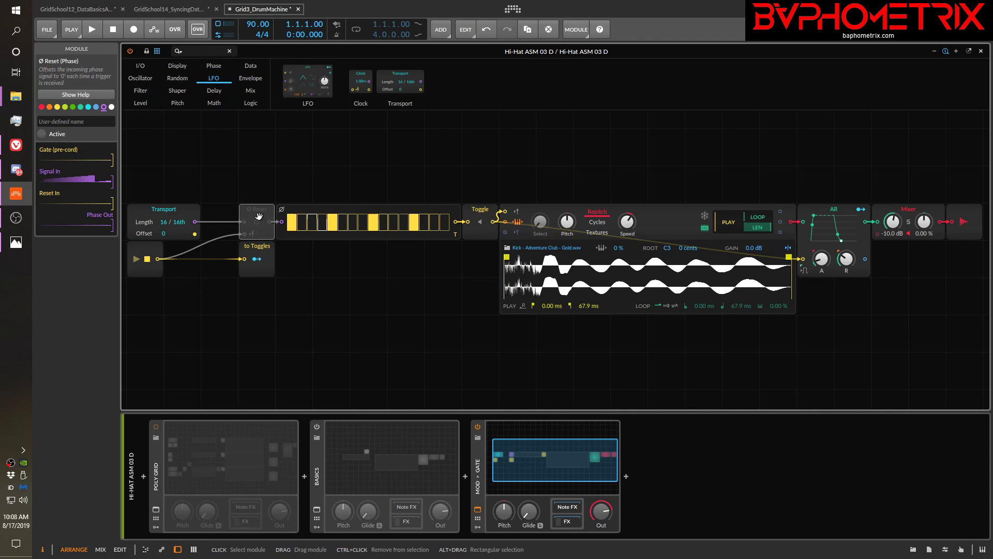
pyautogui.hotkey('alt', 'a')
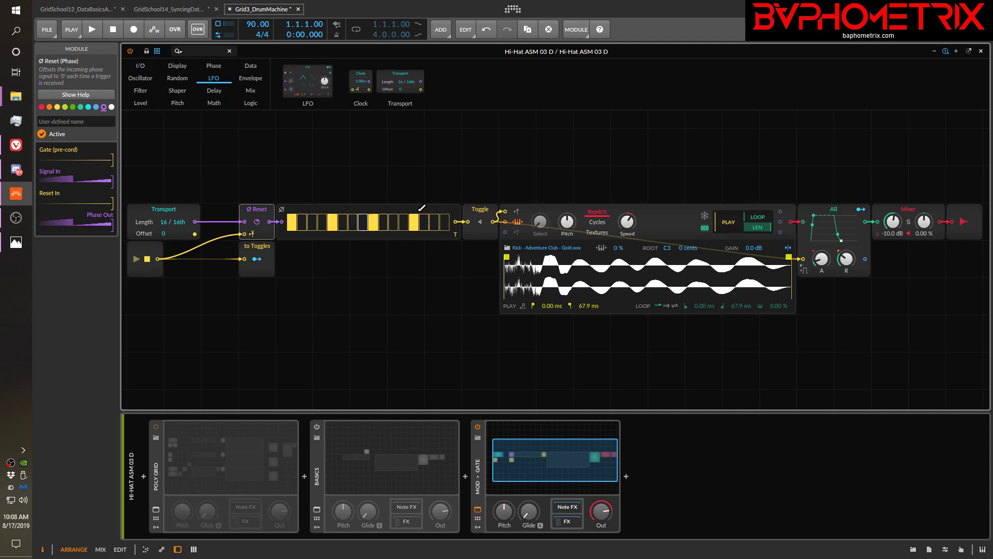
pyautogui.press('space')
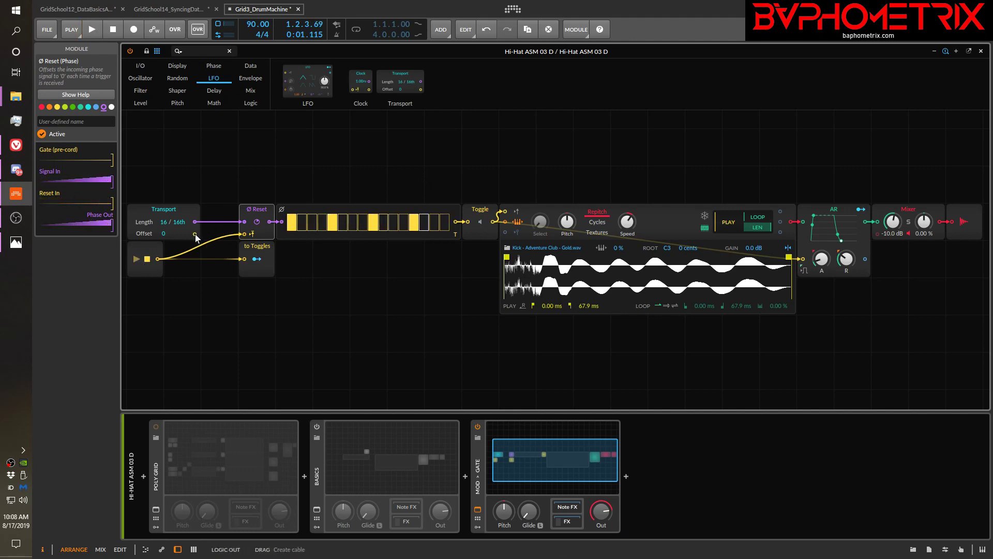
# Step: Wire Transport's Logic Out into the Phase Reset trigger, raise the offset to +8, and restart playback
pyautogui.moveTo(195, 234); pyautogui.dragTo(244, 233)
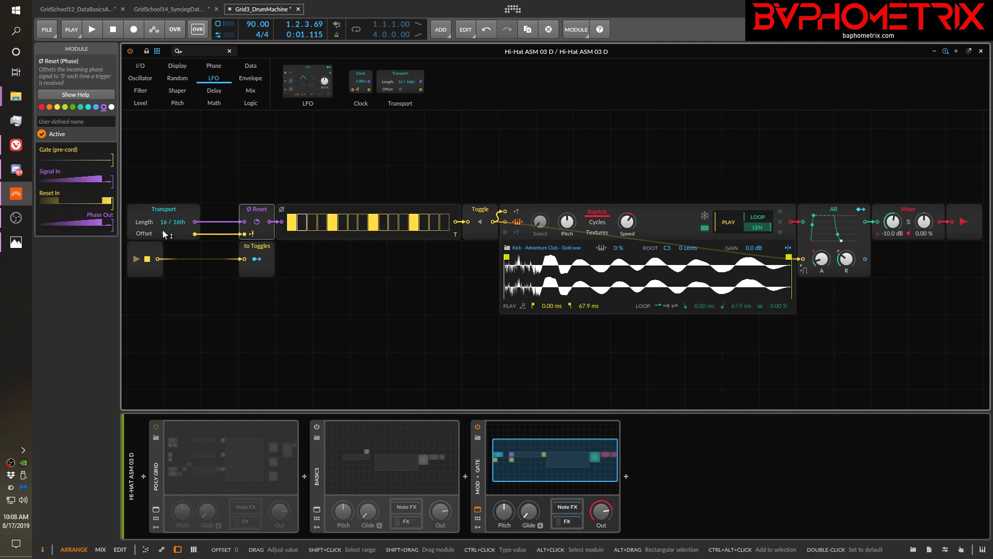
pyautogui.moveTo(163, 232); pyautogui.dragTo(164, 219)
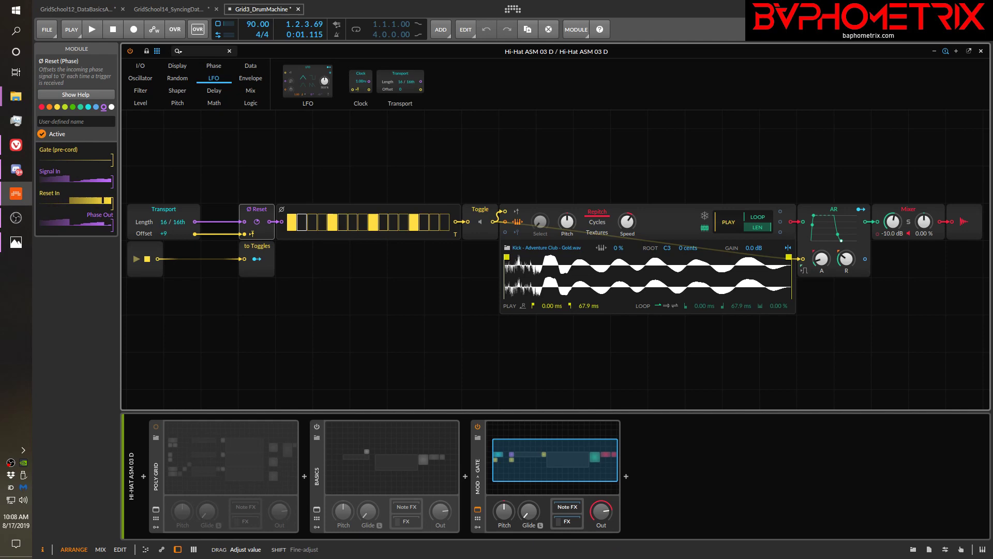
pyautogui.moveTo(164, 233); pyautogui.dragTo(164, 233)
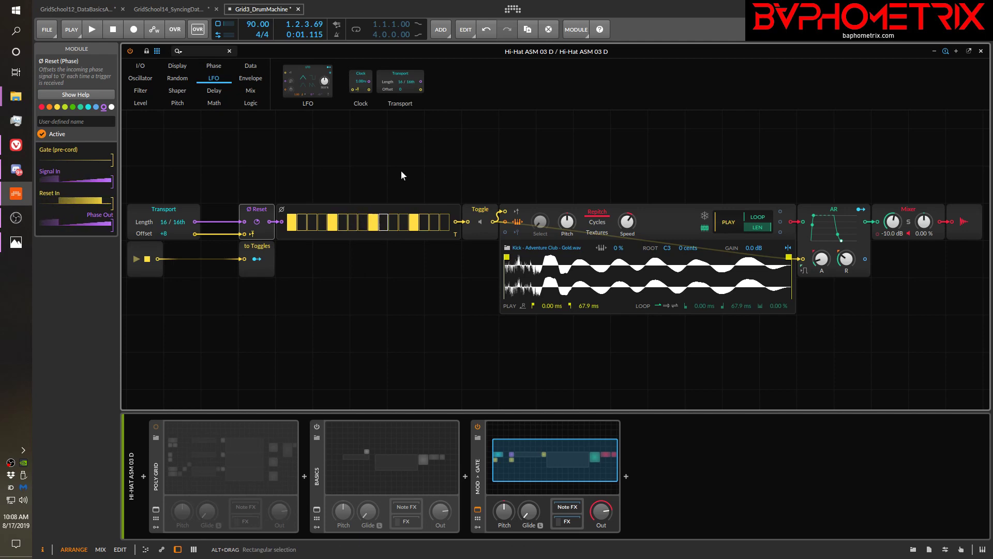
pyautogui.press('space')
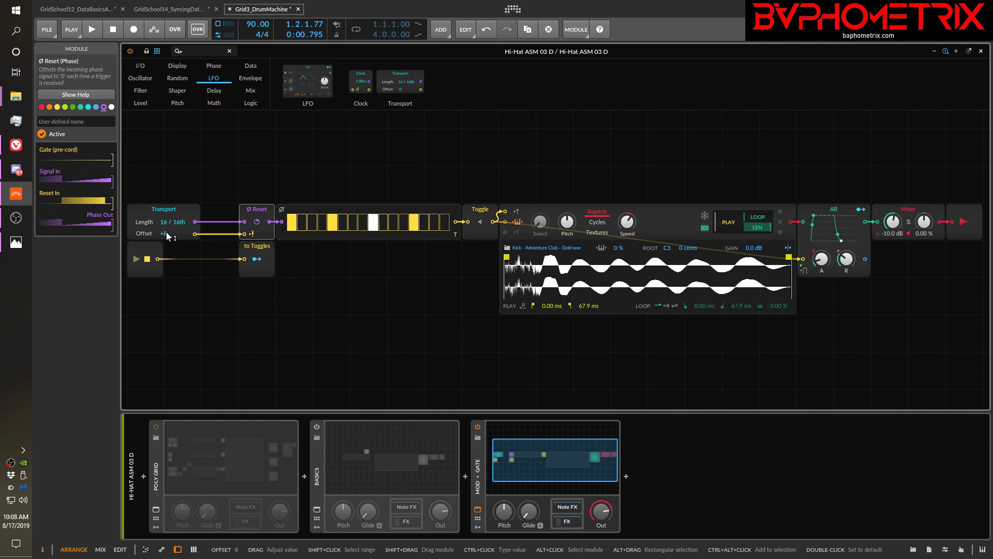
# Step: Lower the Transport offset from +8 back to 0 and restart playback
pyautogui.moveTo(167, 236); pyautogui.dragTo(167, 243)
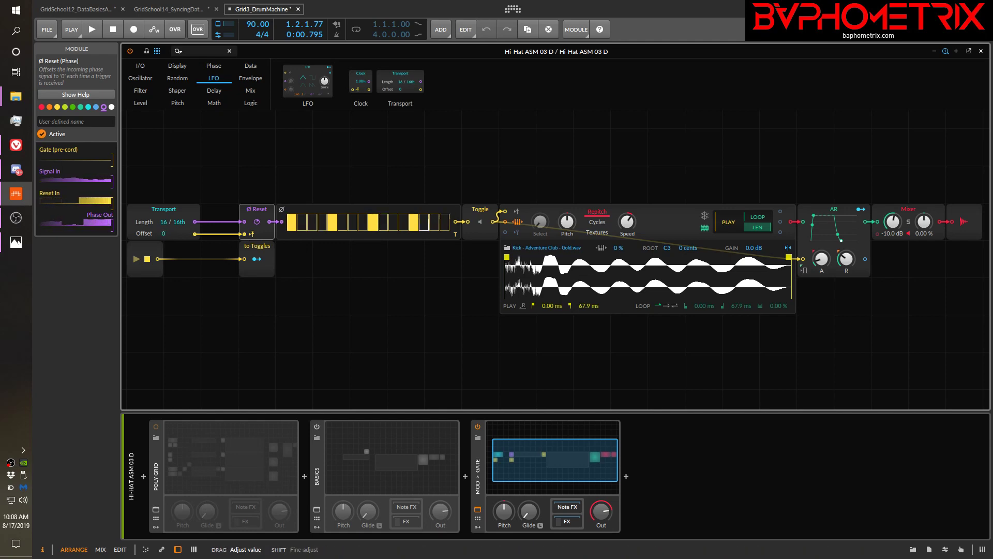
pyautogui.moveTo(167, 243); pyautogui.dragTo(167, 245)
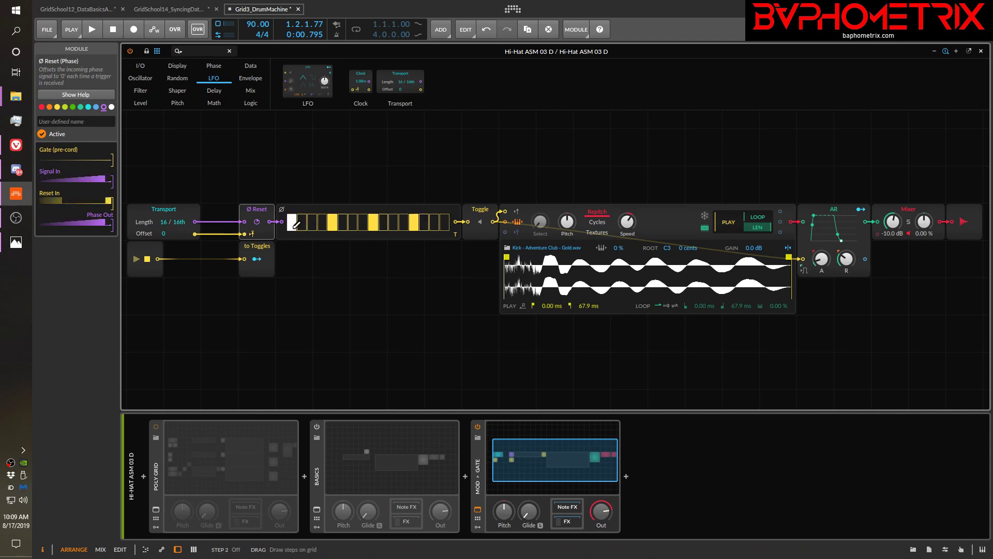
pyautogui.press('space')
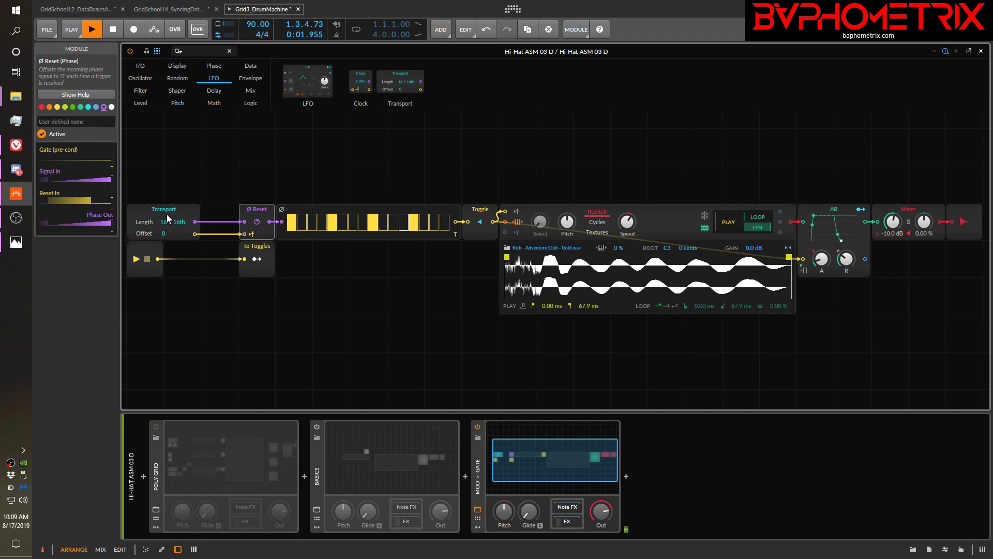
# Step: Stop the transport to halt the Gates-sequenced kick pattern
pyautogui.press('space')
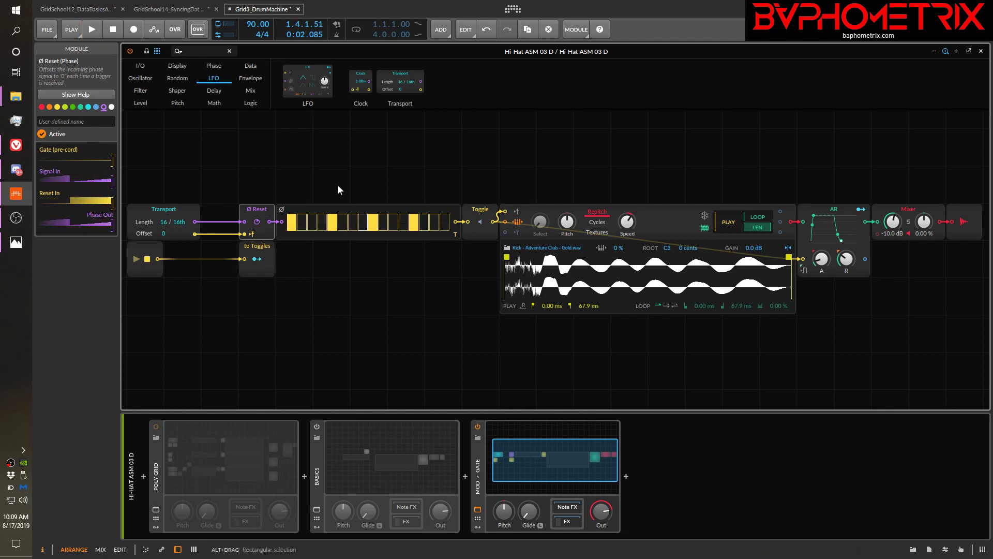